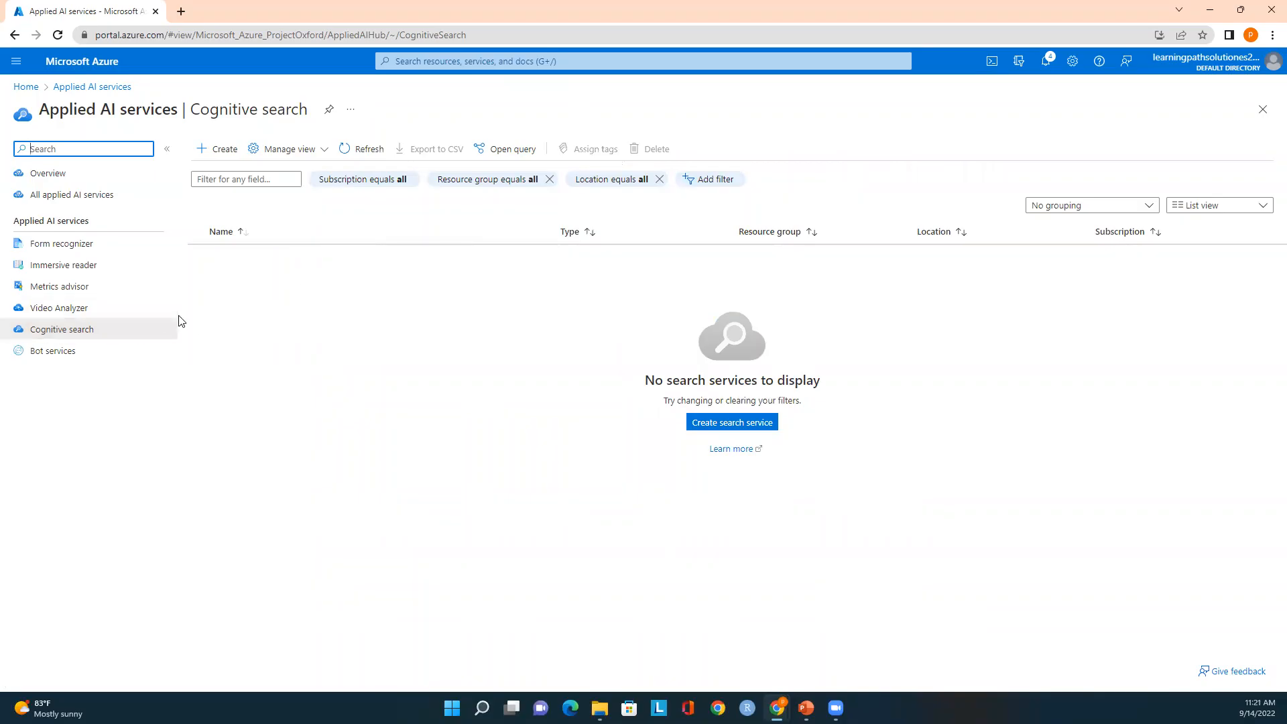
Start creating a Cognitive Search service and assign it a new resource group named rg01
{"action": "left_click", "coordinate": [65, 333]}
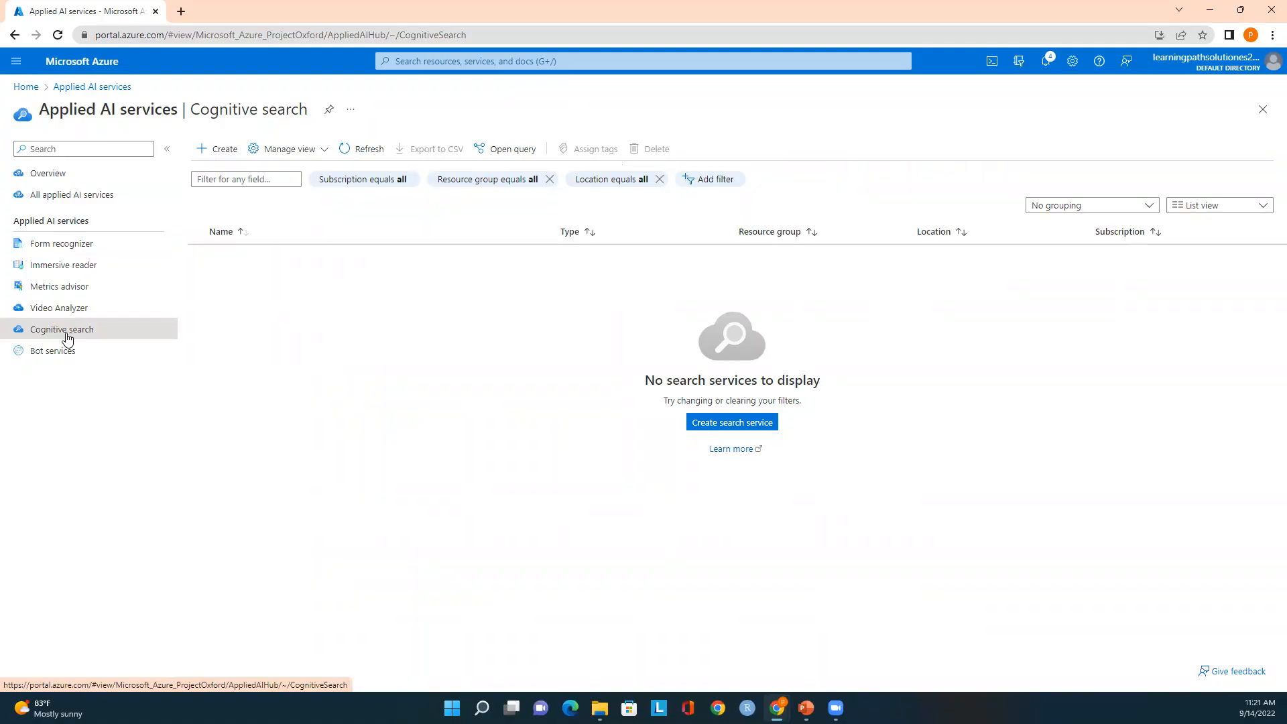
{"action": "left_click", "coordinate": [216, 150]}
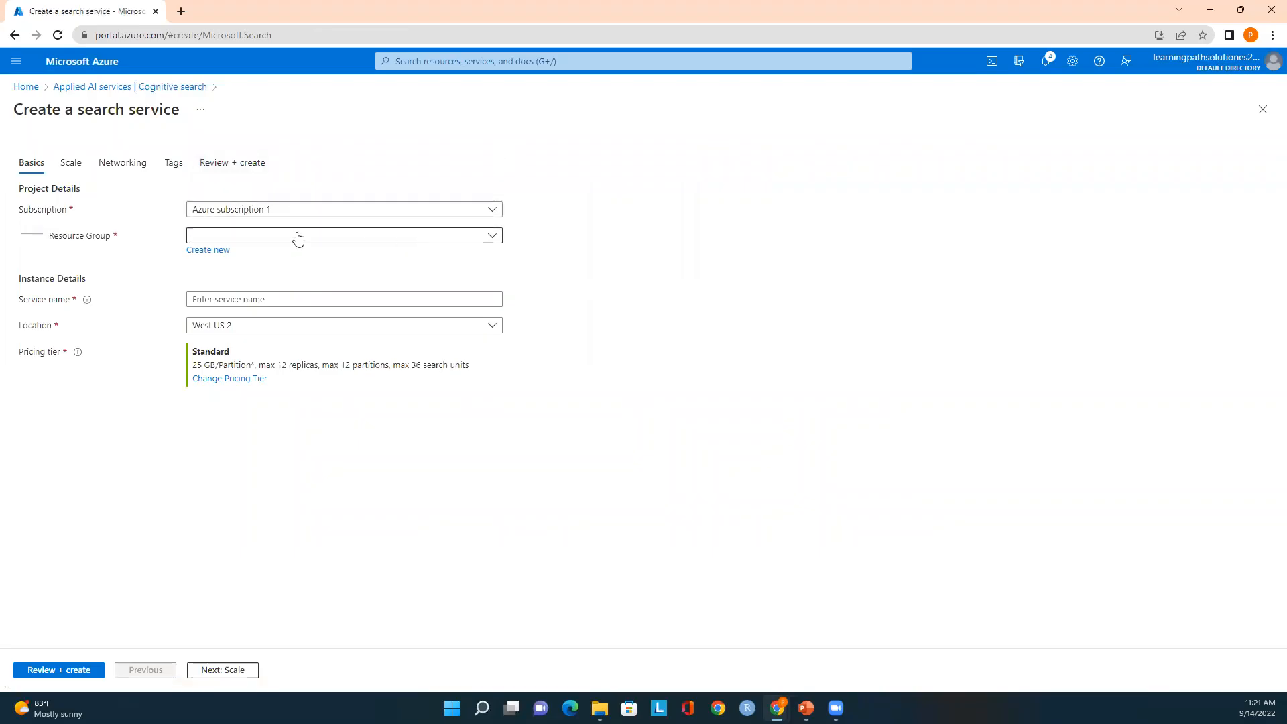
{"action": "left_click", "coordinate": [202, 250]}
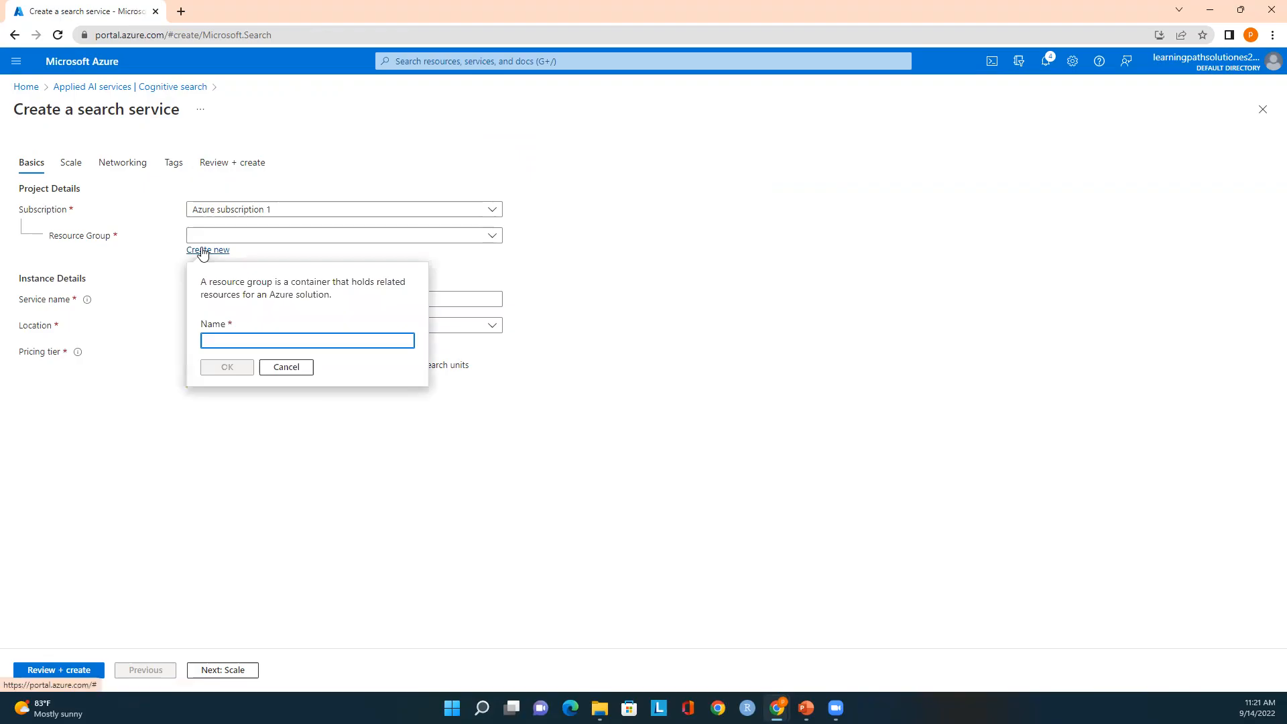
{"action": "type", "text": "rg01"}
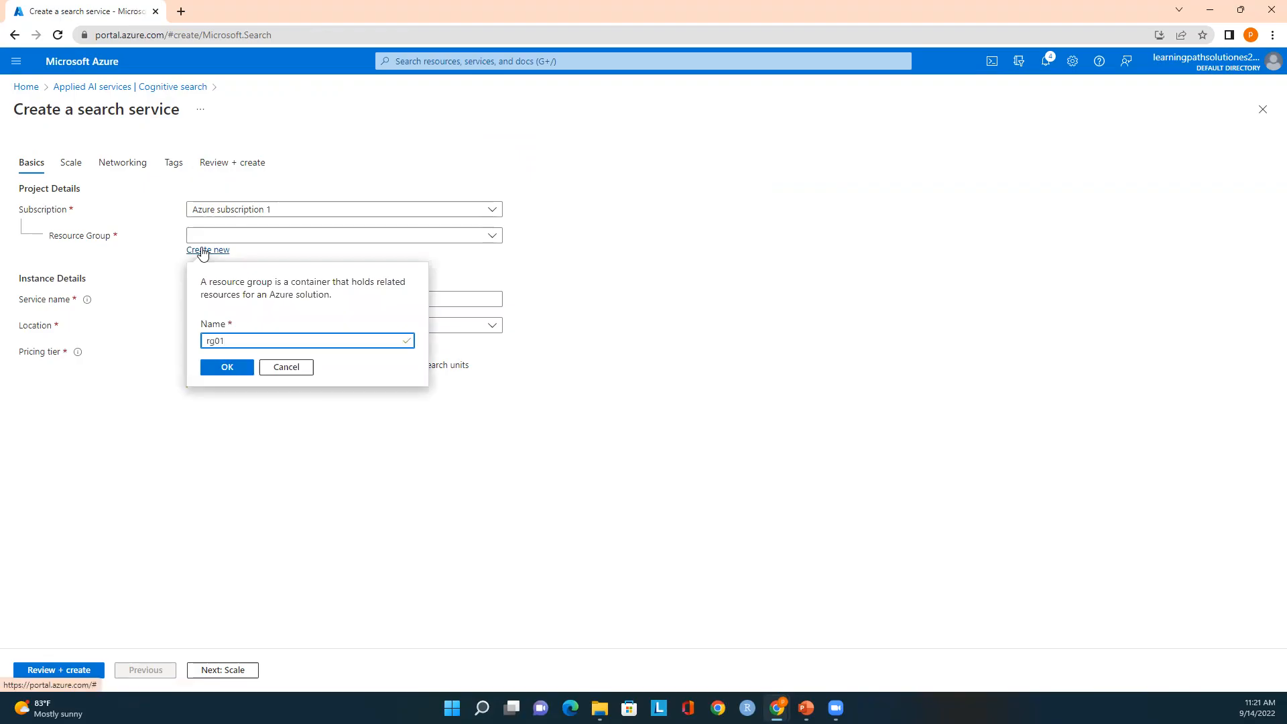
{"action": "left_click", "coordinate": [222, 370]}
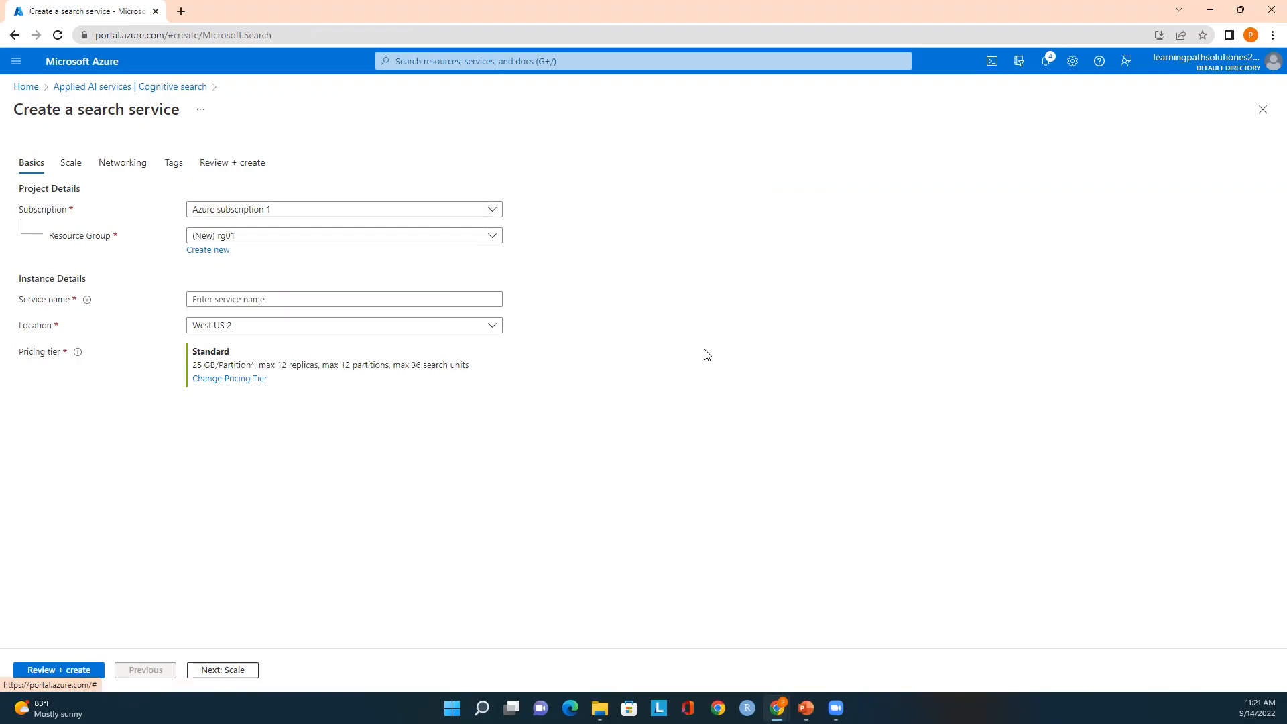
Name the search service azcognitive01 and set its location to East US
{"action": "left_click", "coordinate": [297, 295]}
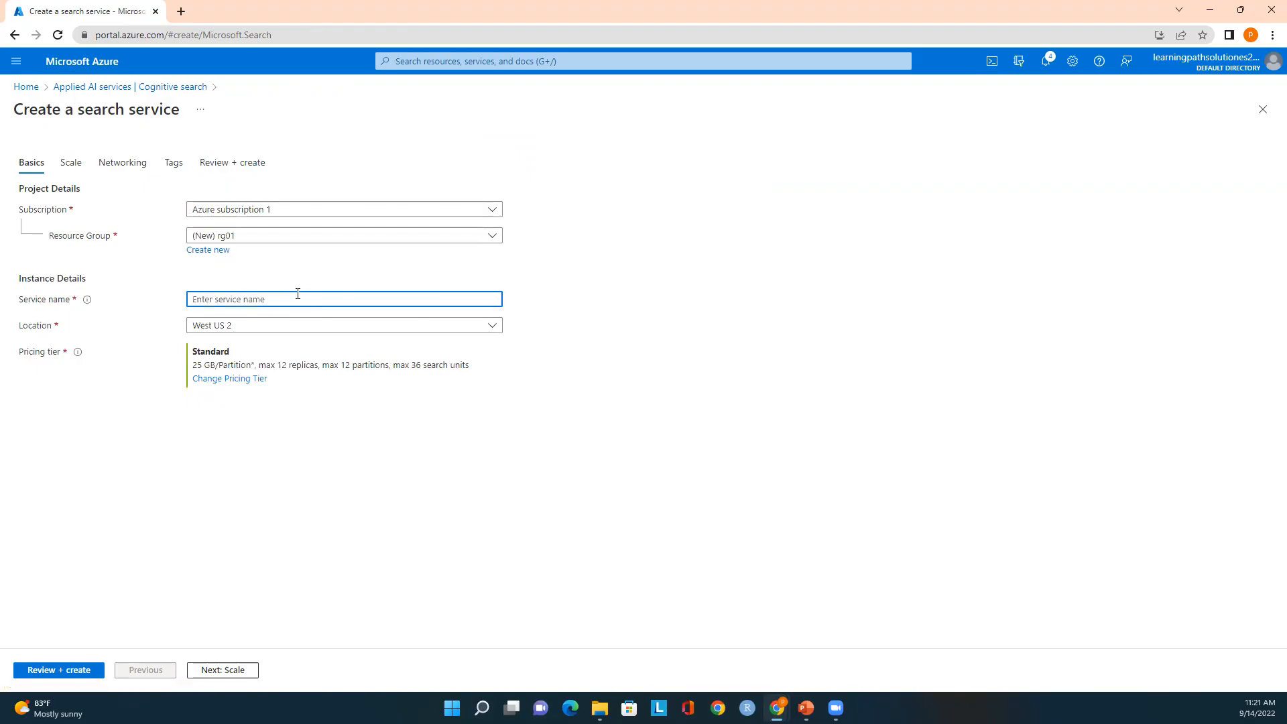
{"action": "type", "text": "azcognitive01"}
{"action": "left_click", "coordinate": [337, 327]}
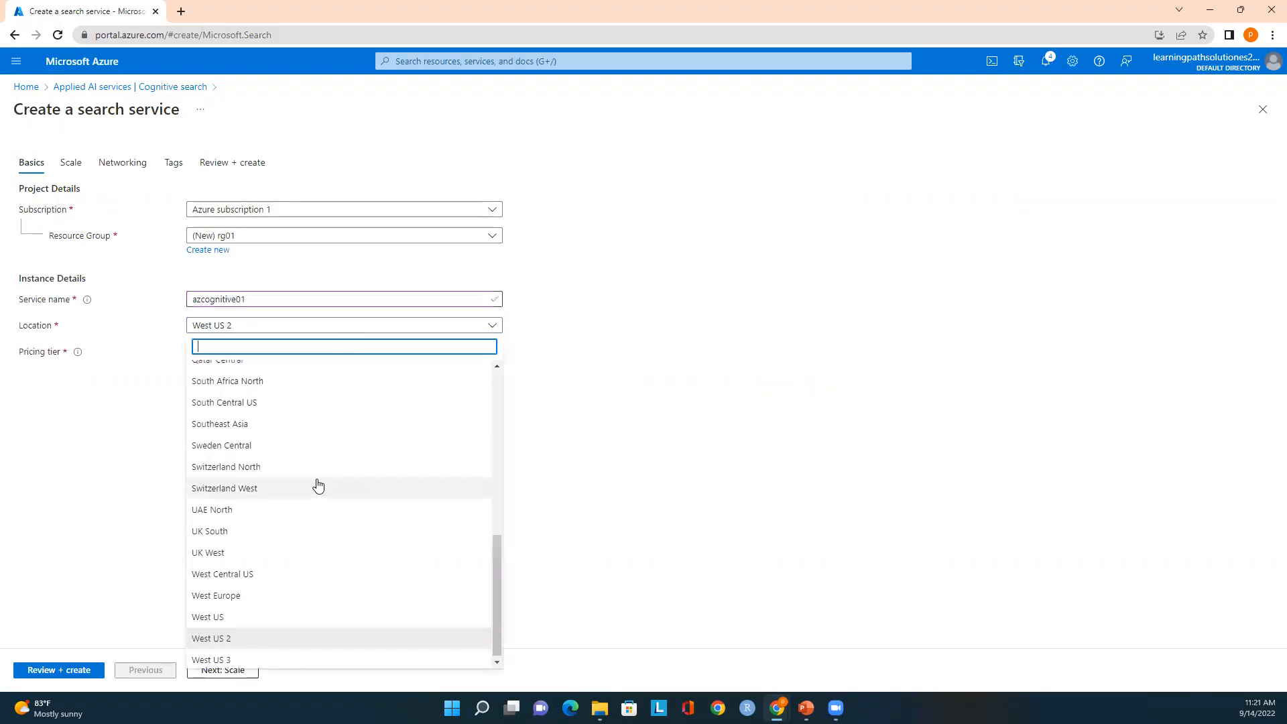
{"action": "scroll", "coordinate": [318, 486], "scroll_direction": "up", "scroll_amount": 6}
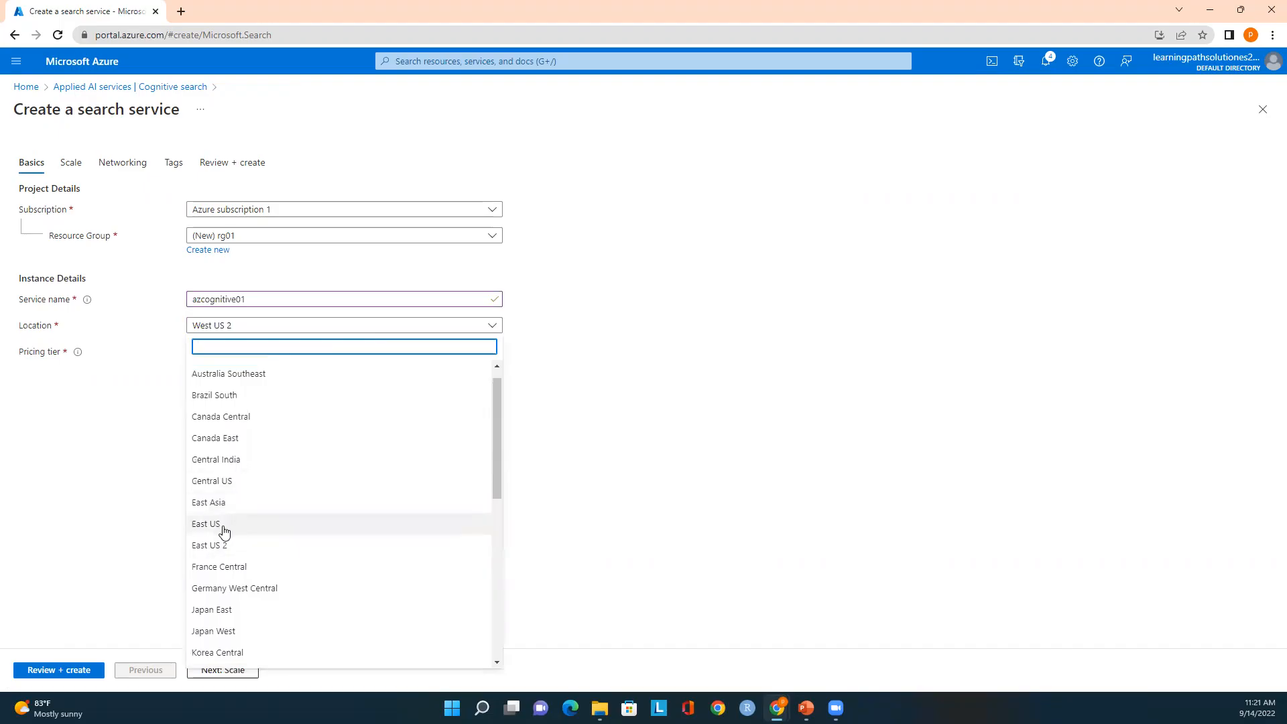
{"action": "left_click", "coordinate": [224, 528]}
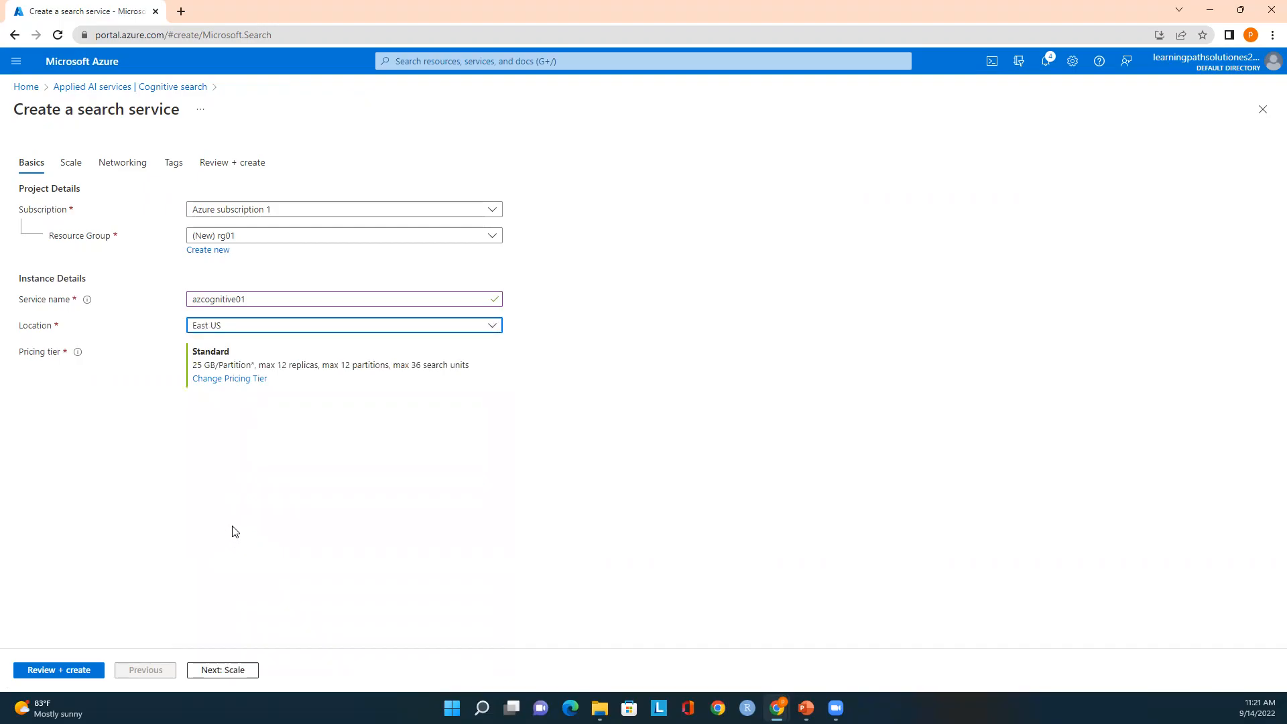
Choose the Standard (S) pricing tier with 25 GB per partition and proceed to the scale settings
{"action": "left_click", "coordinate": [226, 382]}
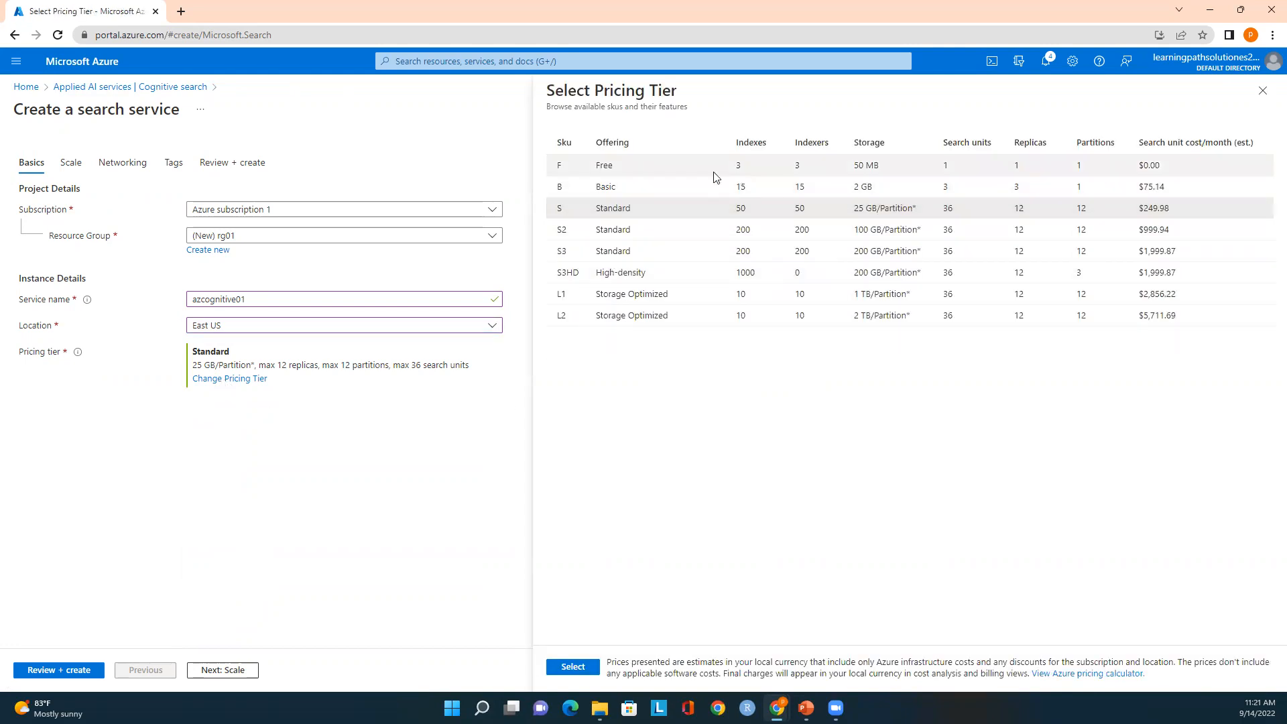
{"action": "left_click", "coordinate": [627, 167]}
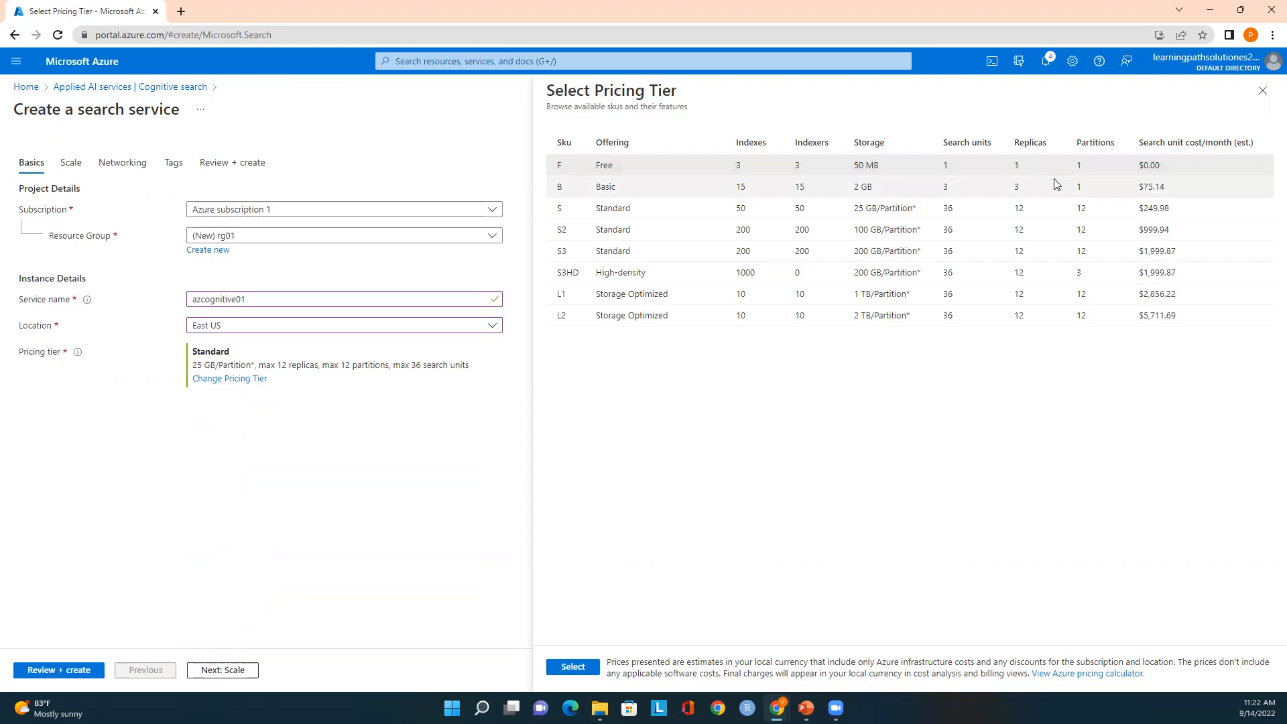
{"action": "left_click", "coordinate": [632, 208]}
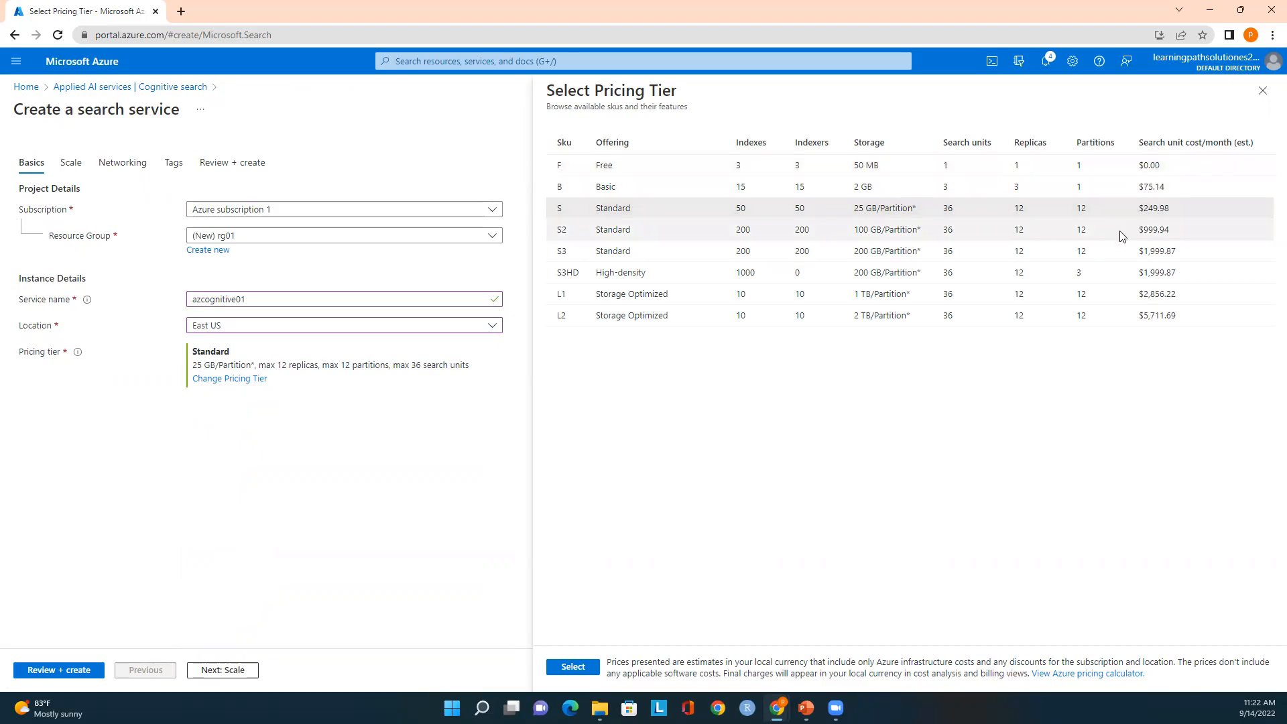
{"action": "left_click", "coordinate": [578, 668]}
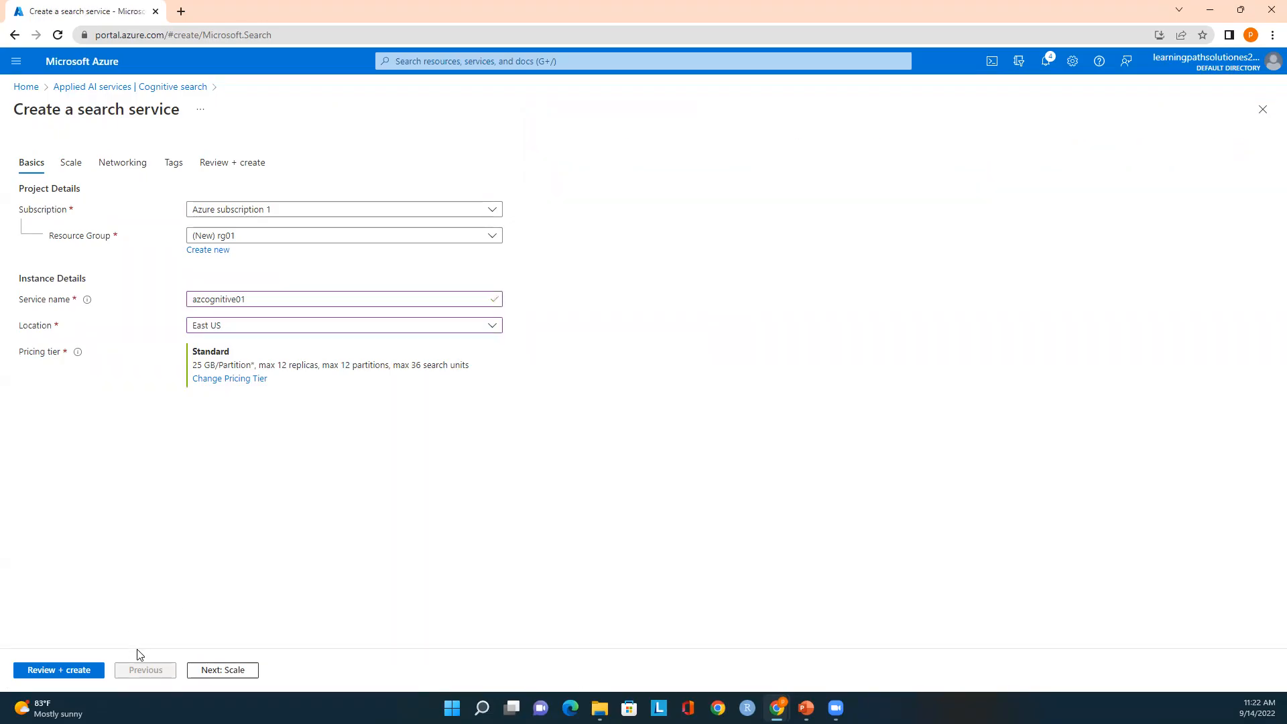
{"action": "left_click", "coordinate": [218, 671]}
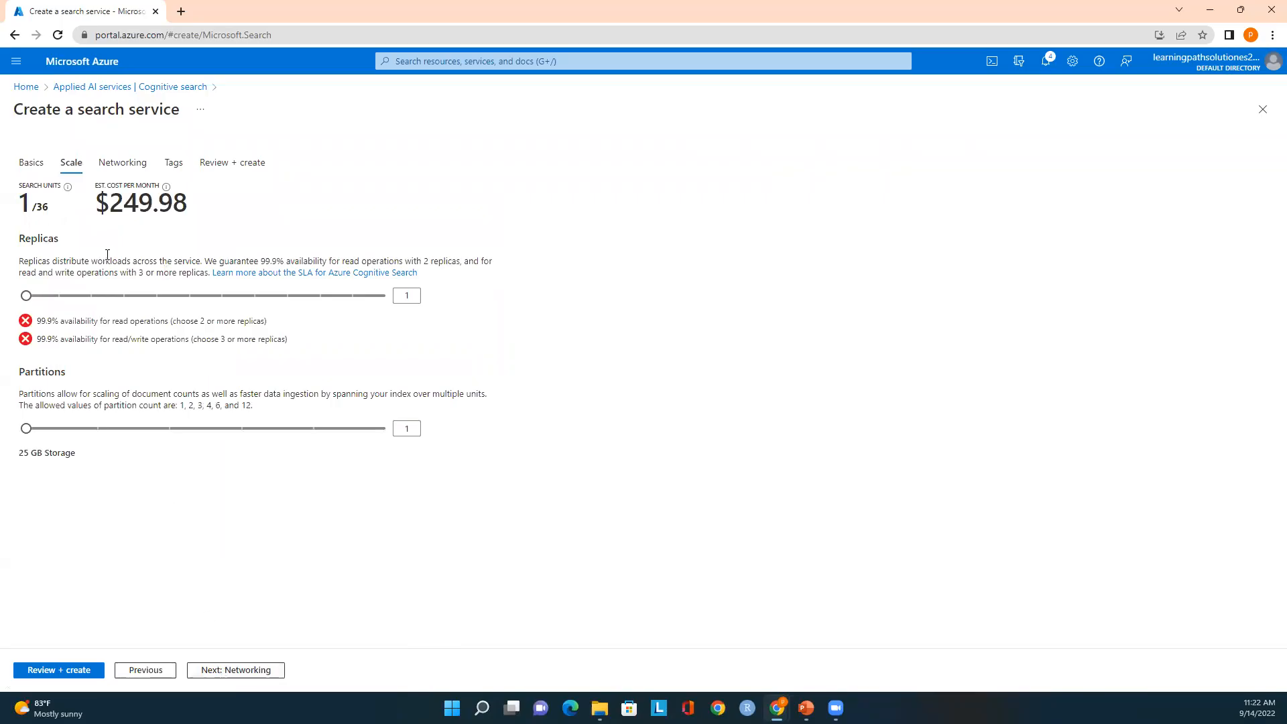
Try replica counts of 2, 3 and 7, and return the replicas to 1
{"action": "left_click", "coordinate": [70, 299]}
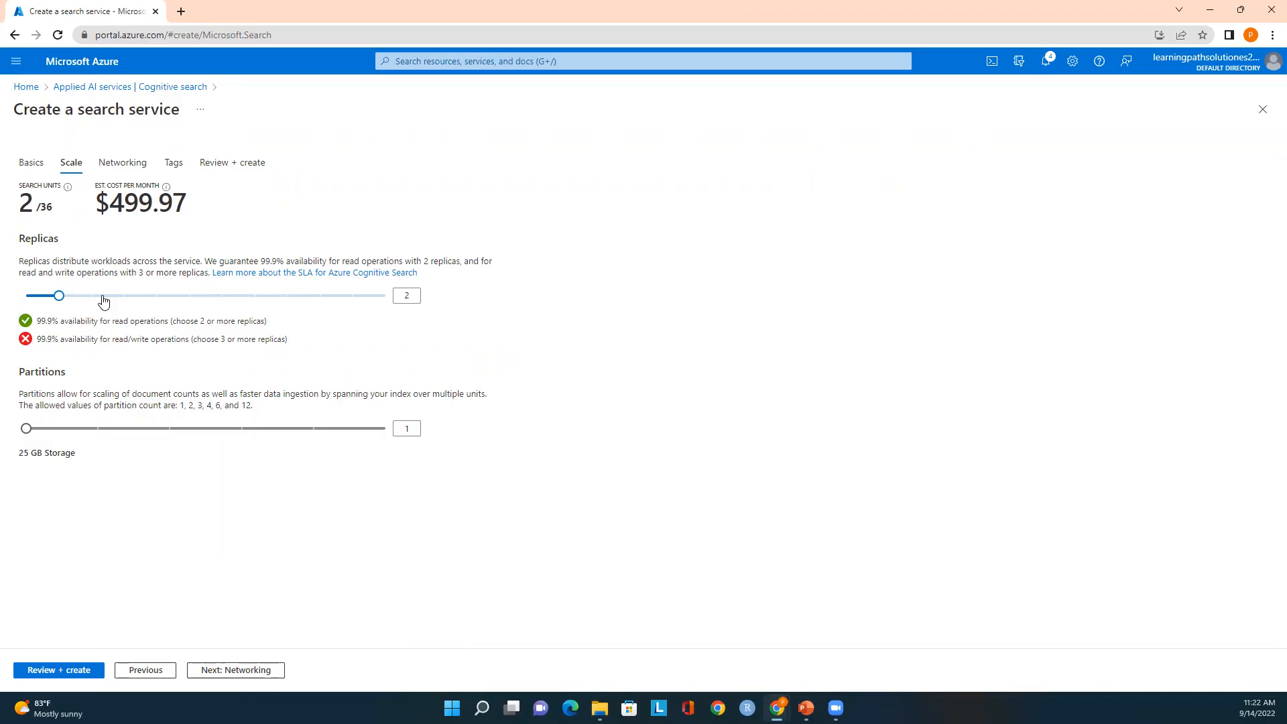
{"action": "left_click", "coordinate": [104, 301]}
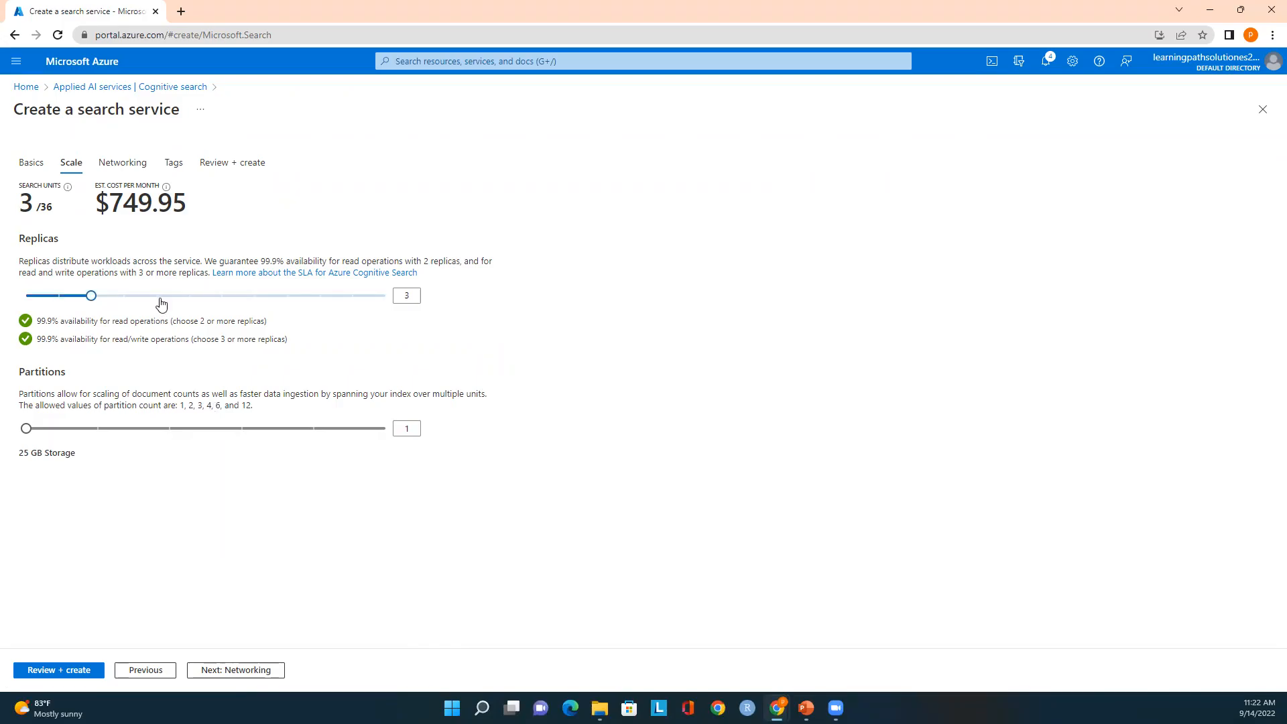
{"action": "left_click", "coordinate": [222, 297]}
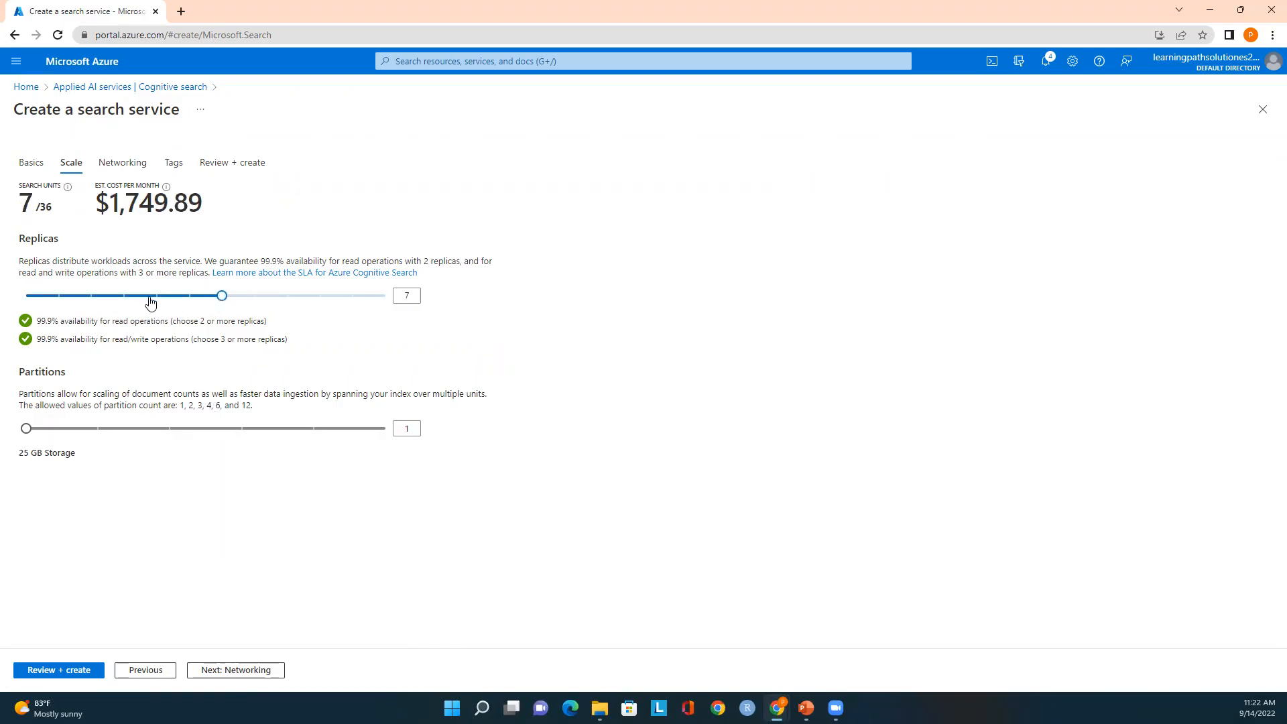
{"action": "left_click", "coordinate": [38, 299]}
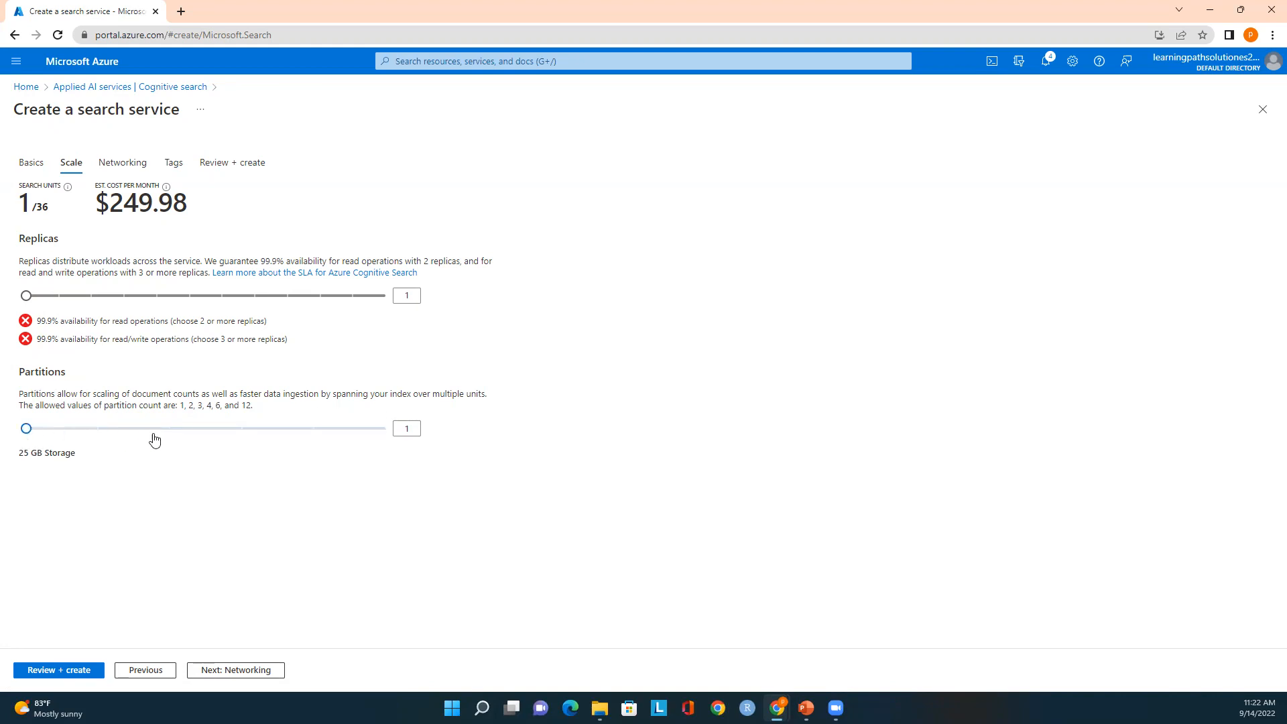
Keep one partition, public endpoint connectivity and no tags, and create the search service after reviewing it
{"action": "left_click", "coordinate": [250, 672]}
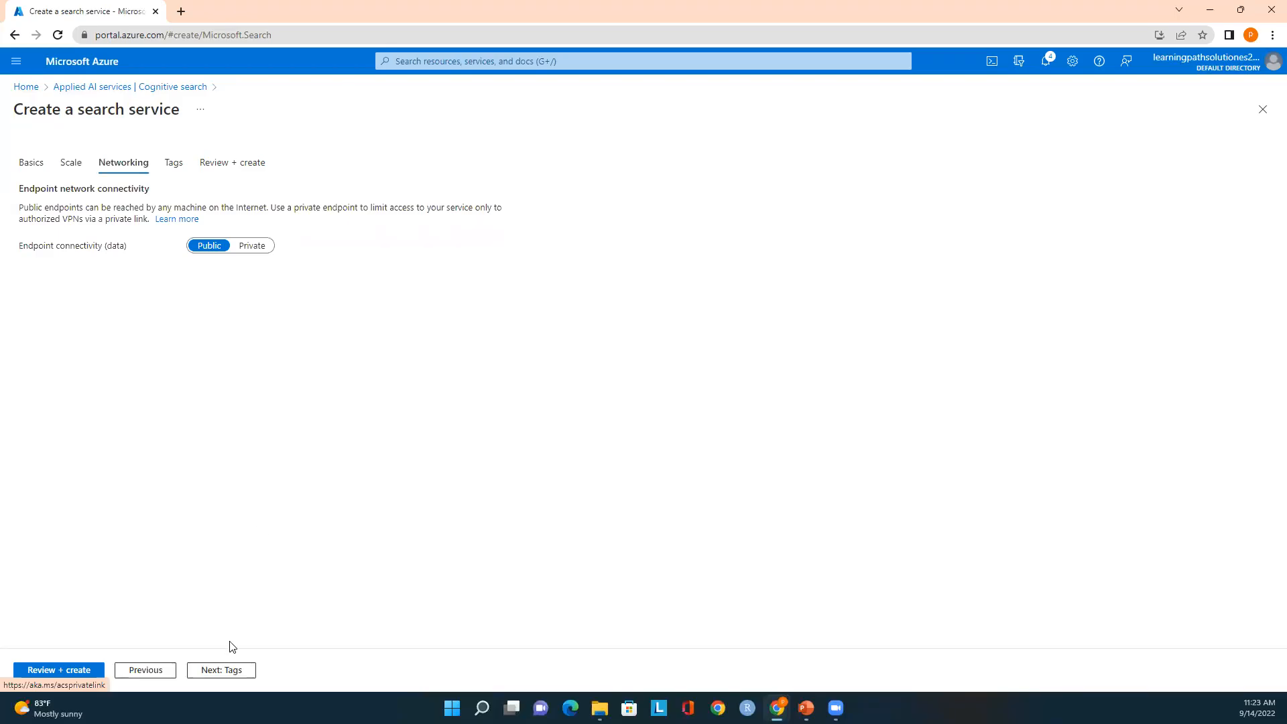
{"action": "left_click", "coordinate": [229, 672]}
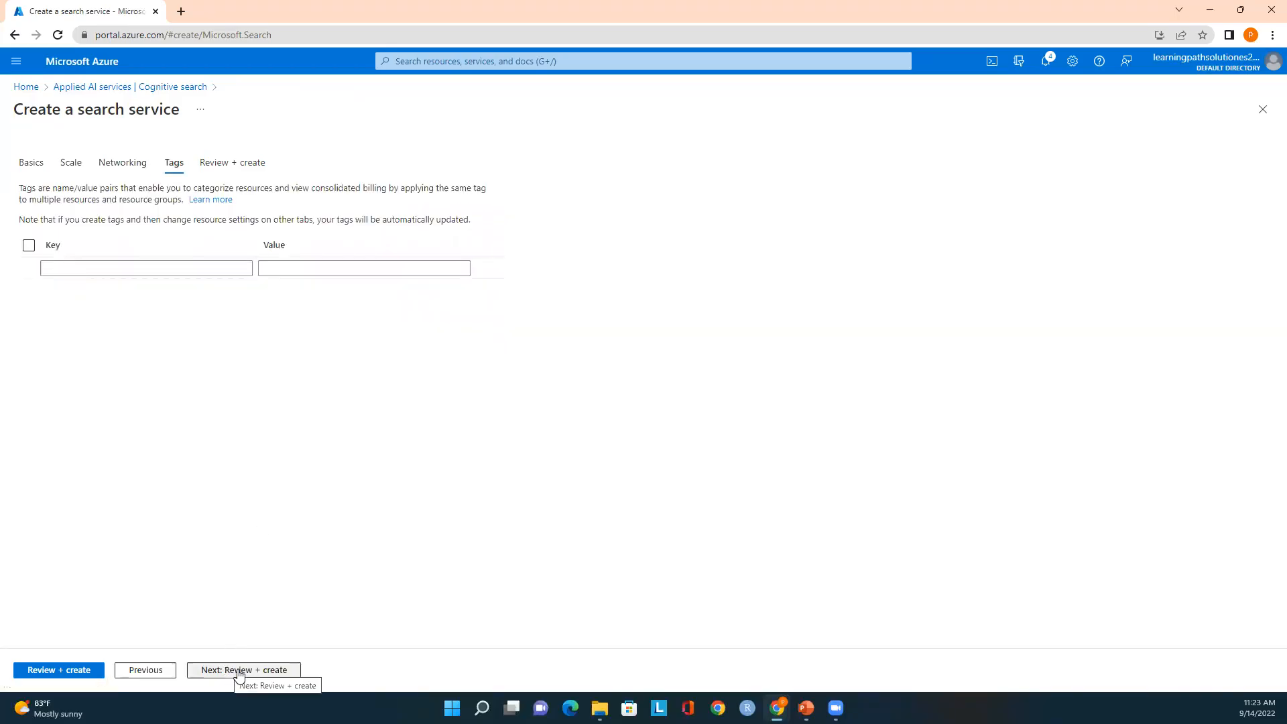
{"action": "left_click", "coordinate": [240, 672]}
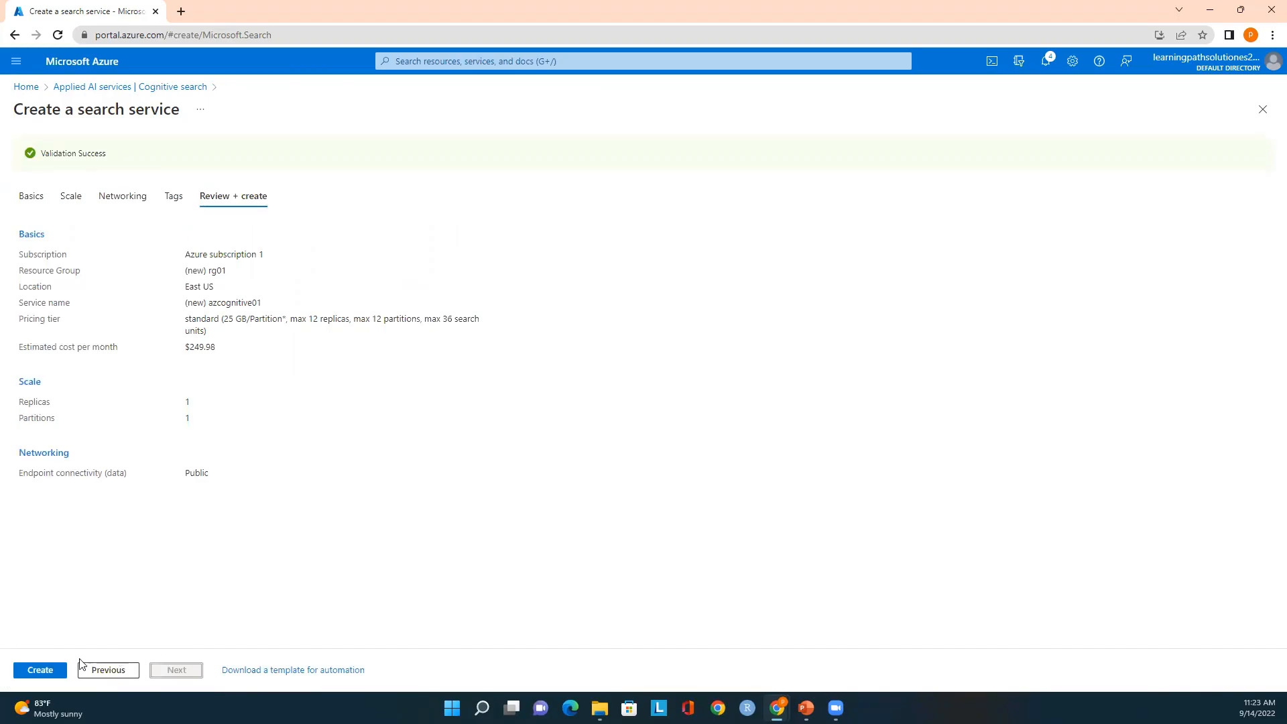
{"action": "left_click", "coordinate": [48, 672]}
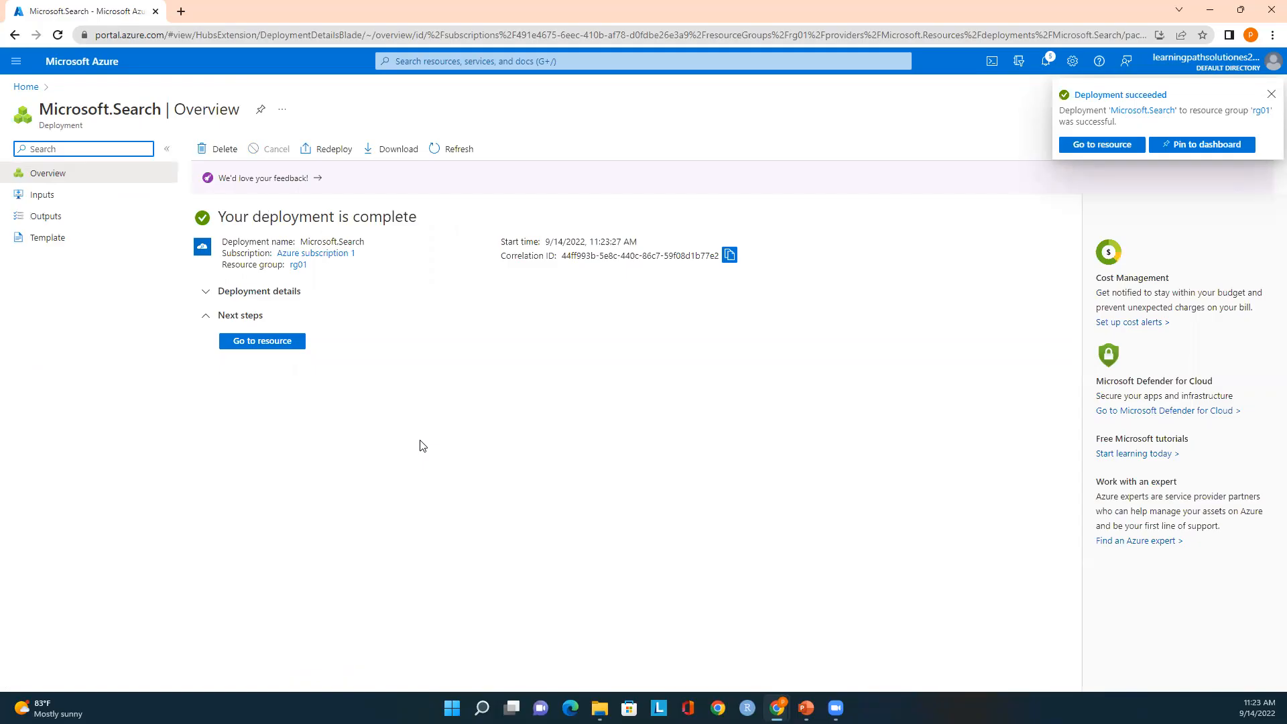
Open the deployed azcognitive01 service, check its indexes, and start a data import
{"action": "left_click", "coordinate": [272, 344]}
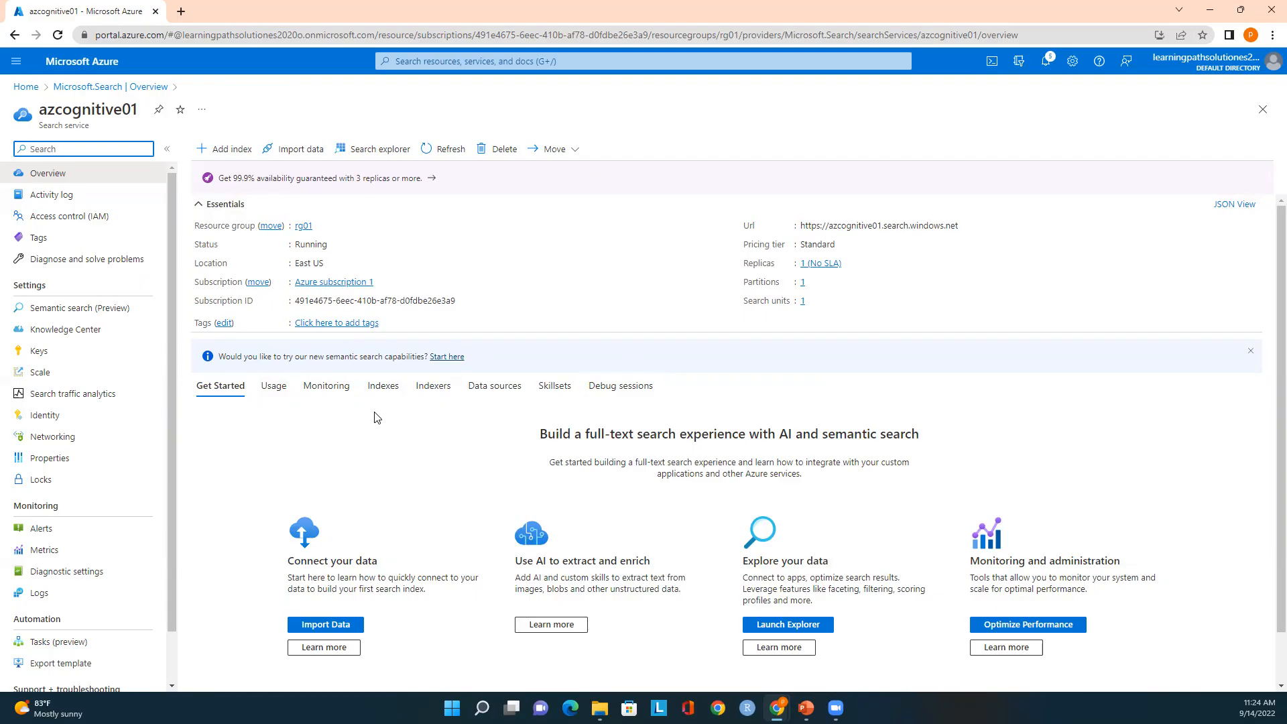
{"action": "left_click", "coordinate": [381, 387]}
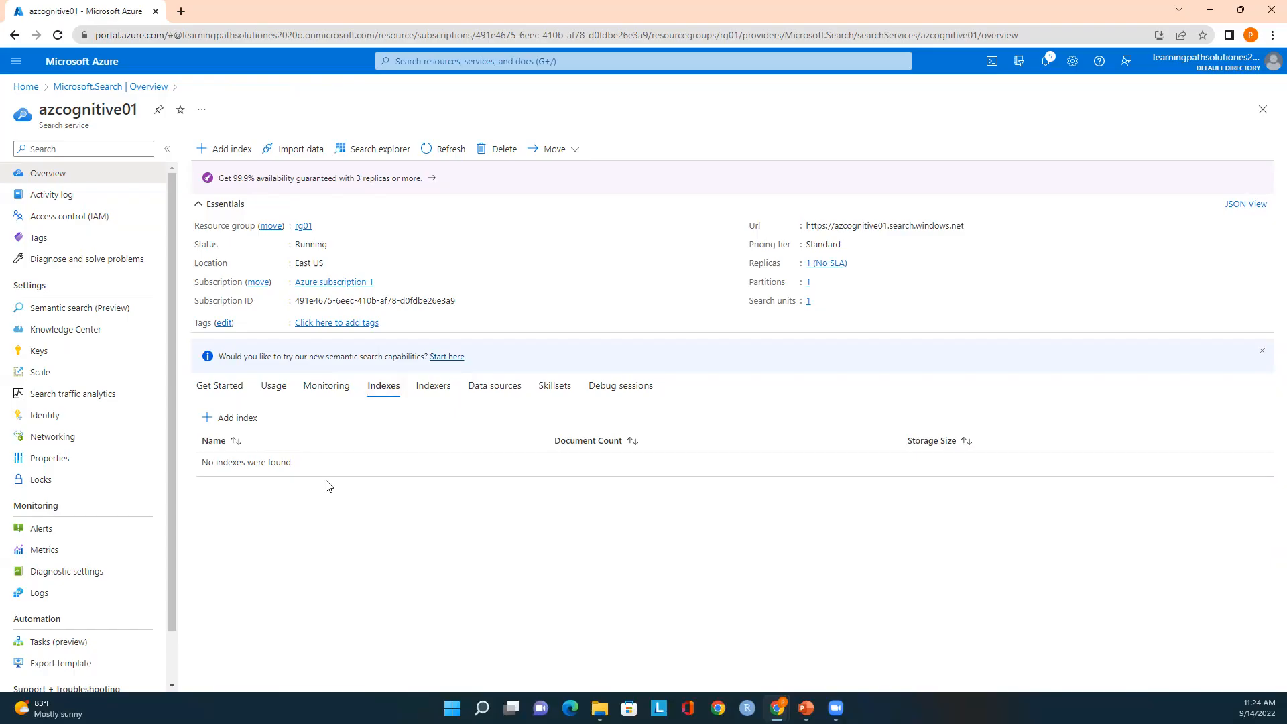
{"action": "left_click", "coordinate": [297, 150]}
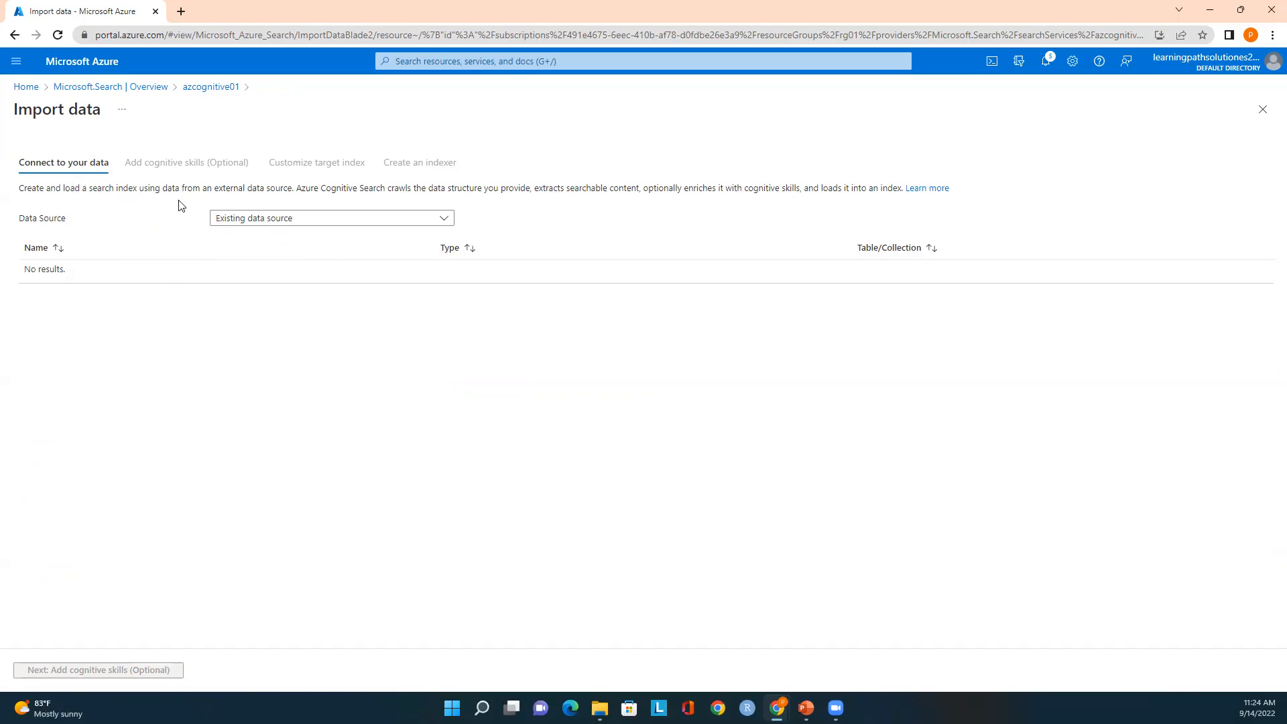
Connect the import to the hotels-sample data from Samples and skip the cognitive skills to reach target index customization
{"action": "left_click", "coordinate": [339, 220]}
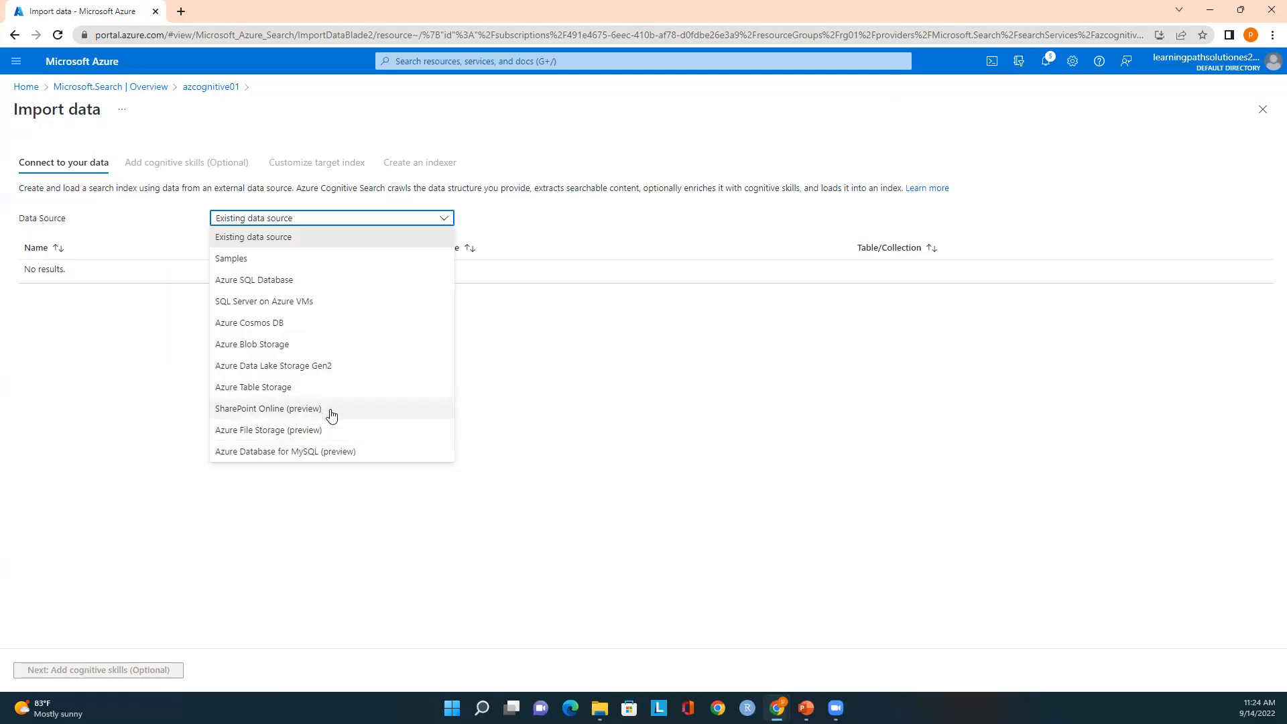
{"action": "left_click", "coordinate": [242, 264]}
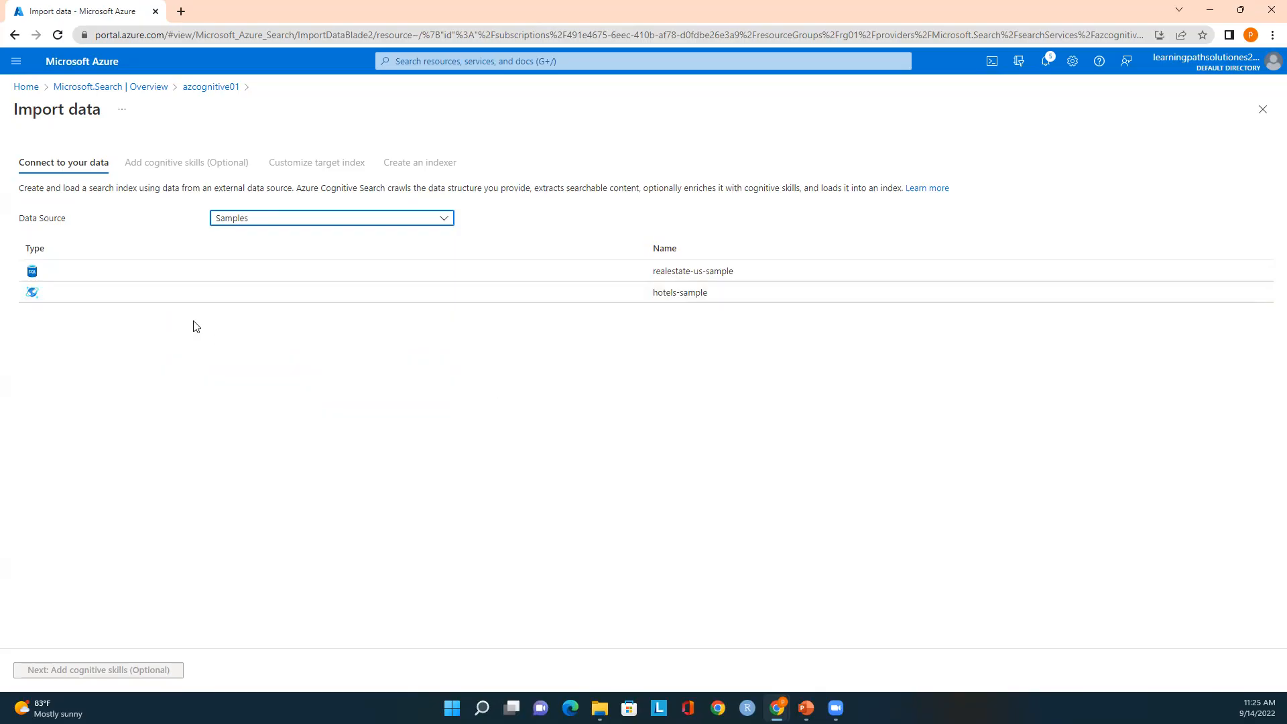
{"action": "left_click", "coordinate": [680, 302]}
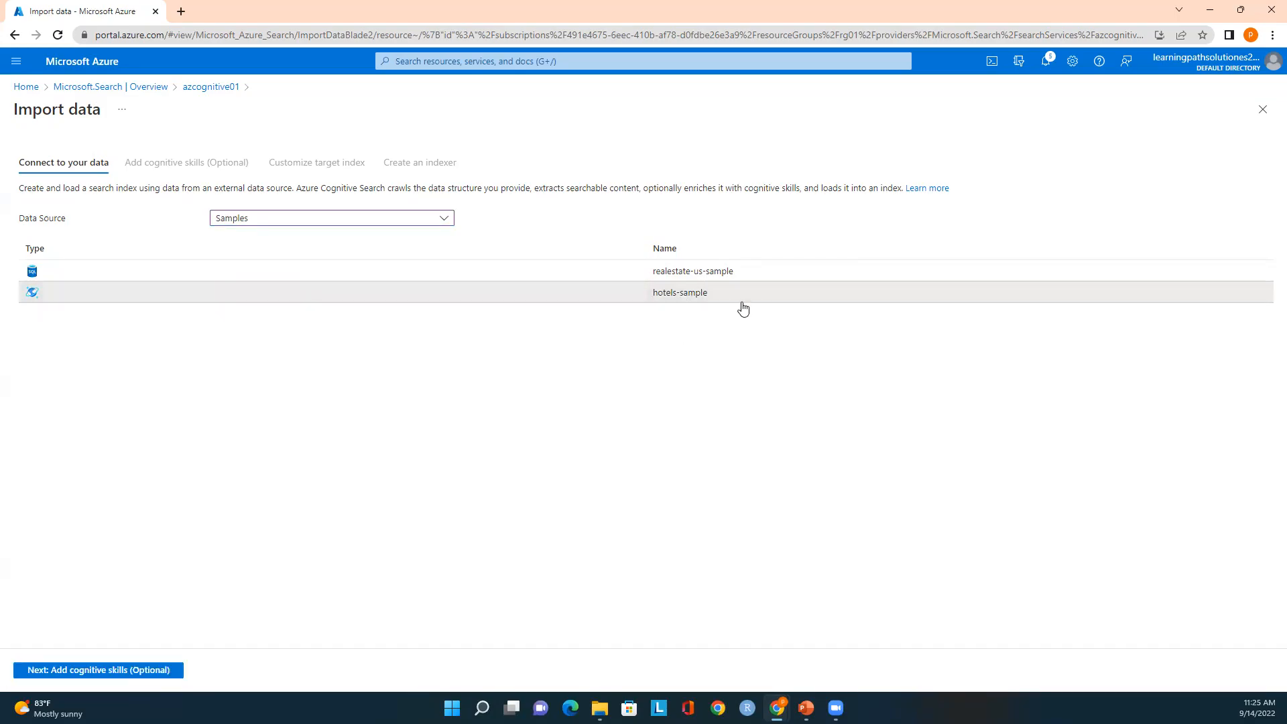
{"action": "left_click", "coordinate": [104, 670]}
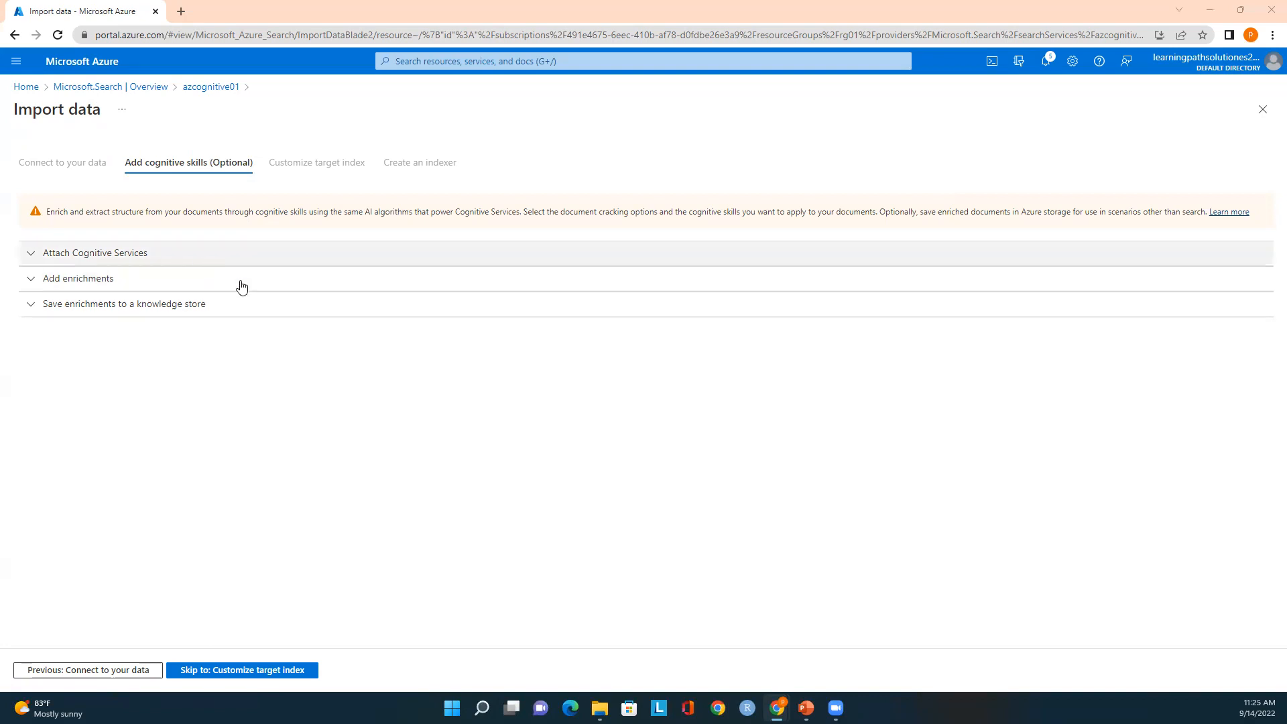
{"action": "left_click", "coordinate": [244, 672]}
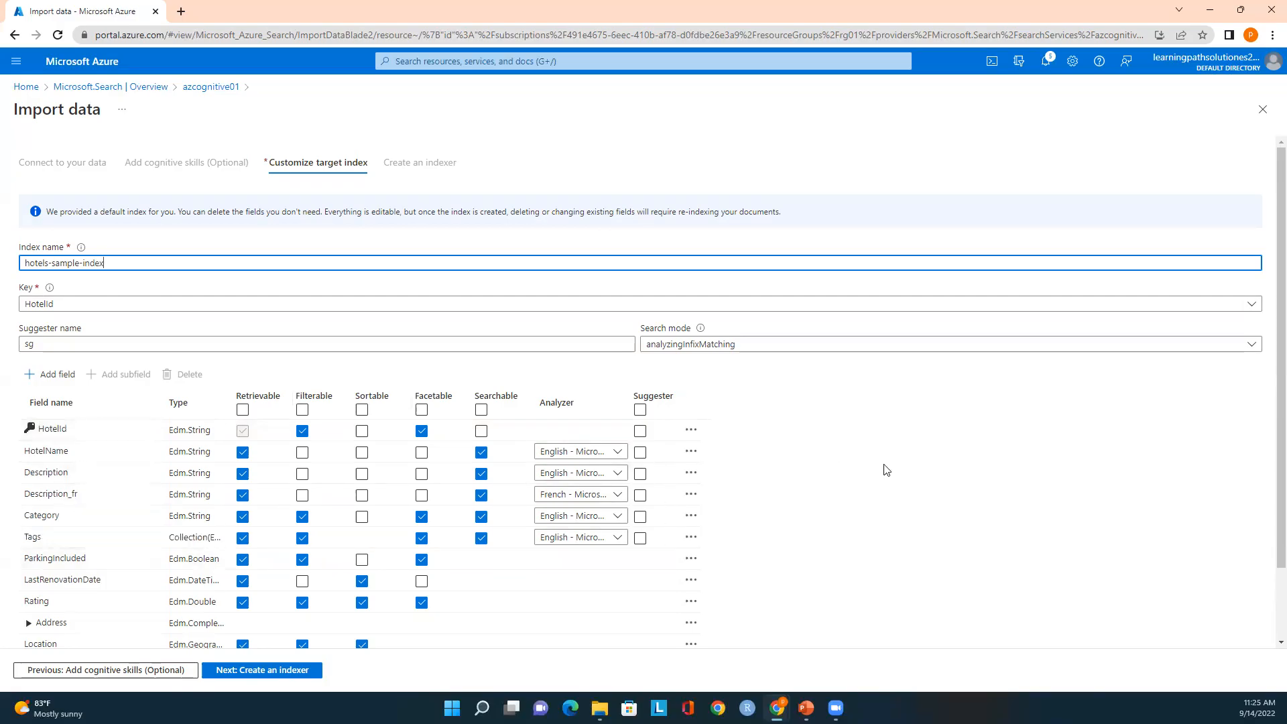
Try switching the Retrievable attribute of HotelName and the Facetable attribute of Category off and back on
{"action": "scroll", "coordinate": [936, 485], "scroll_direction": "down", "scroll_amount": 2}
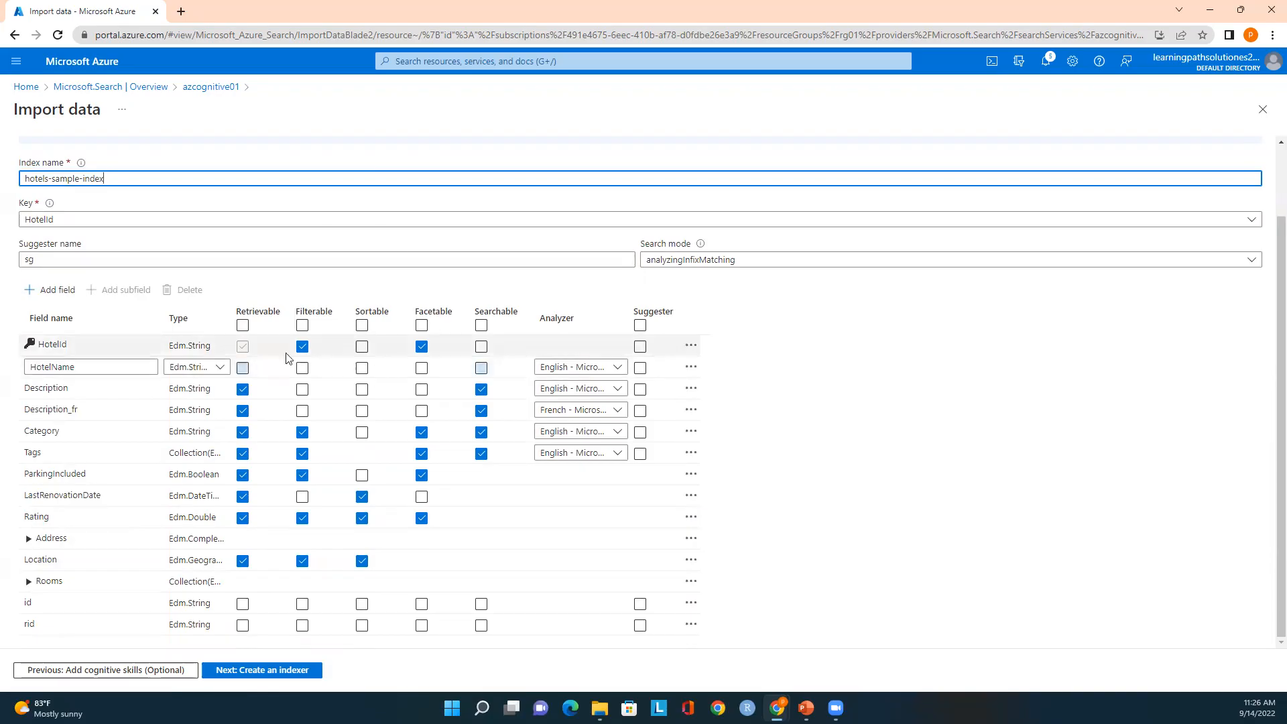
{"action": "left_click", "coordinate": [242, 368]}
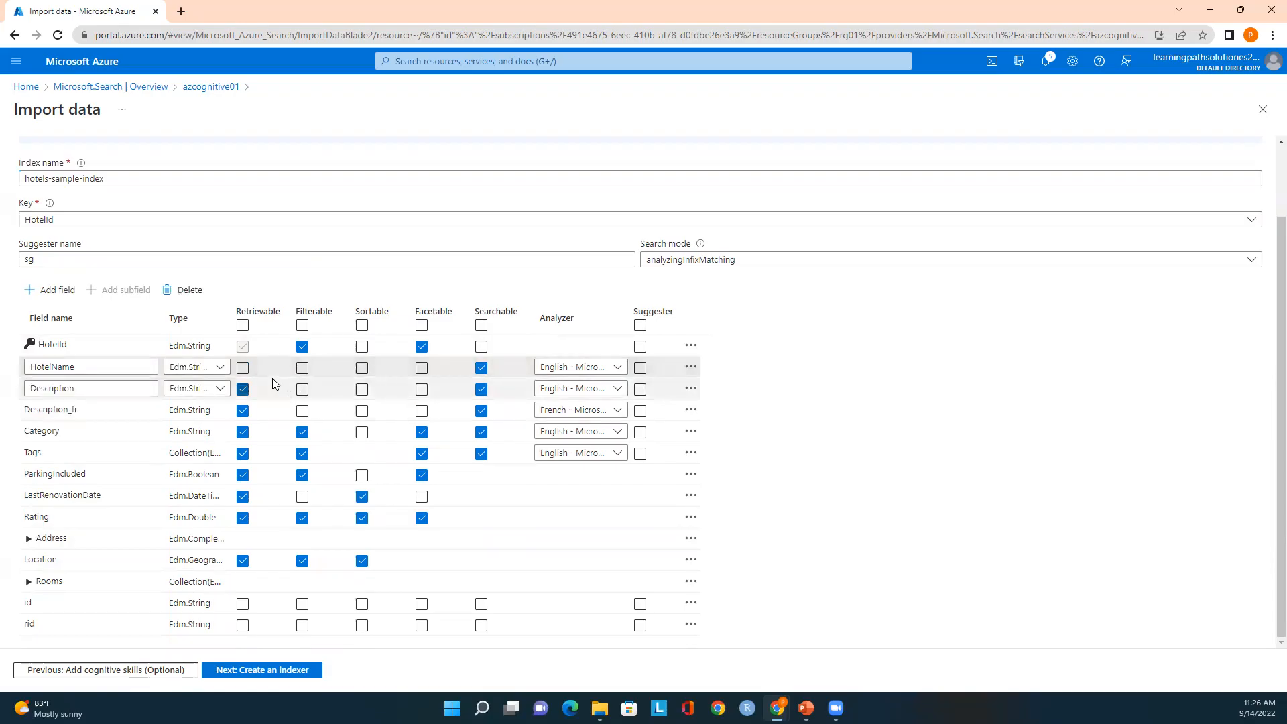
{"action": "left_click", "coordinate": [246, 371]}
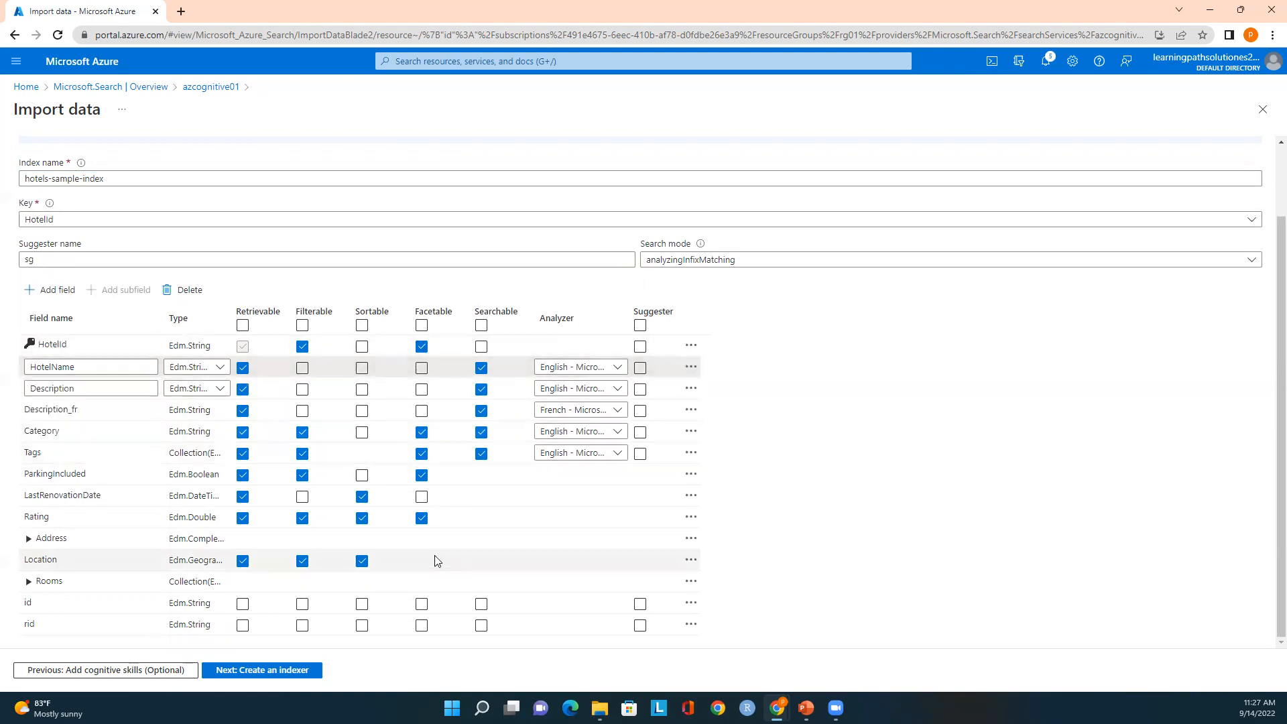
{"action": "left_click", "coordinate": [421, 433]}
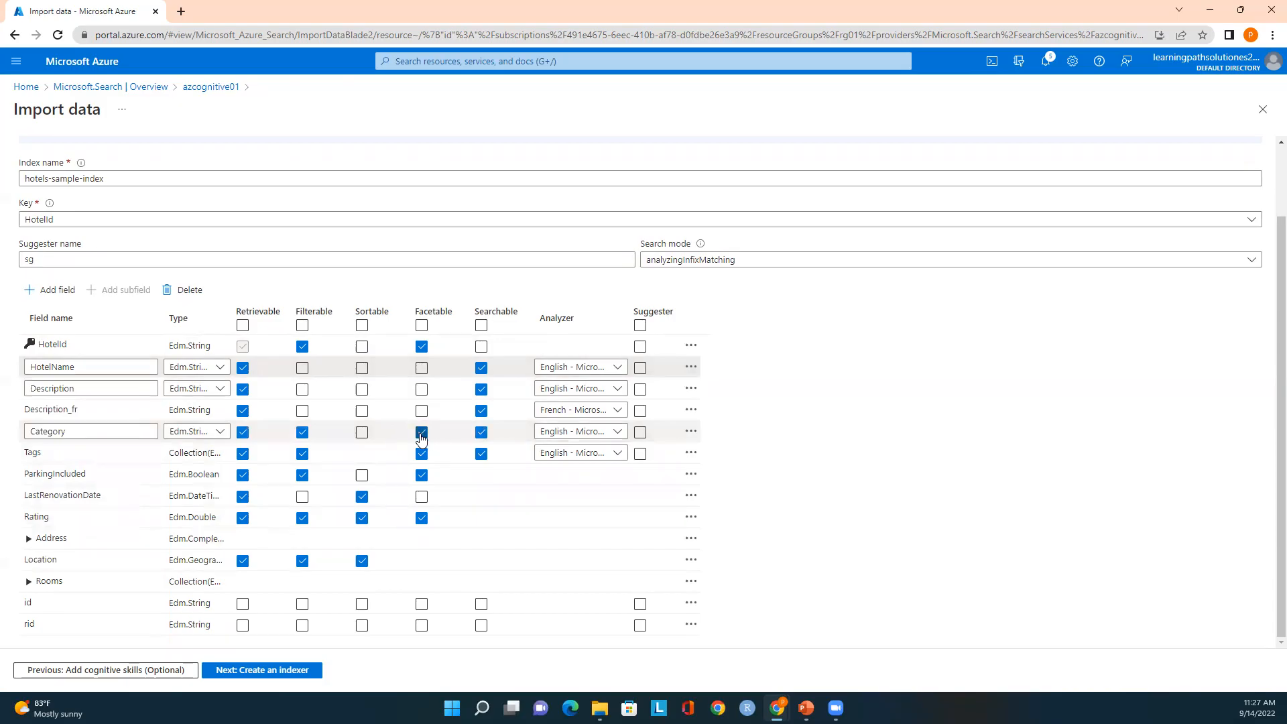
{"action": "left_click", "coordinate": [421, 432]}
{"action": "left_click", "coordinate": [421, 435]}
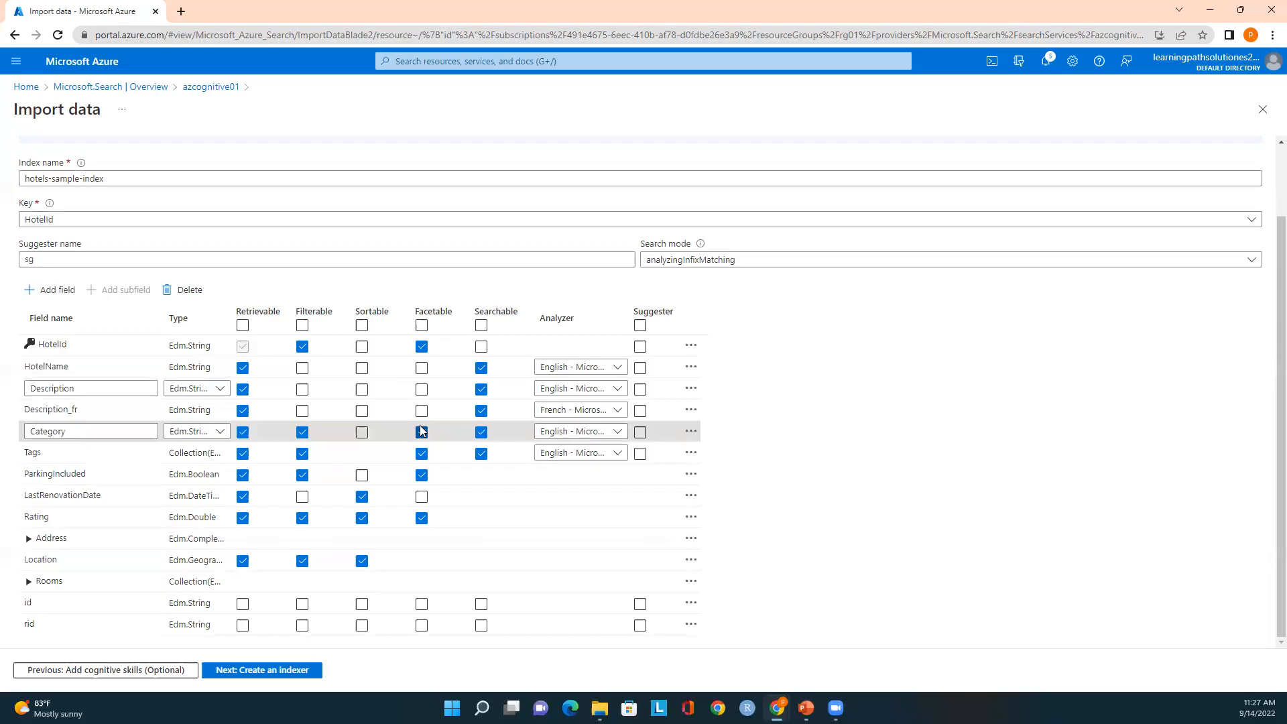
Keep the target index fields, name the indexer hotels-sample-indexer without a description, and submit the data import
{"action": "left_click", "coordinate": [447, 453]}
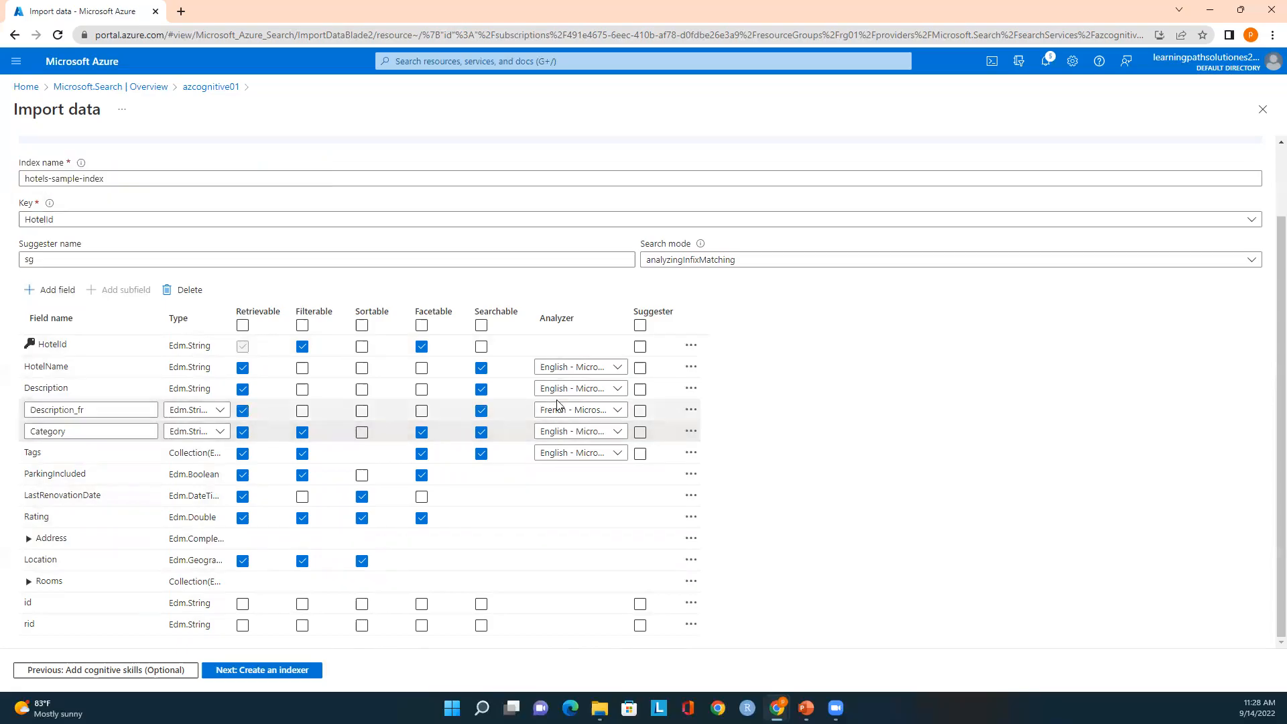
{"action": "left_click", "coordinate": [282, 670]}
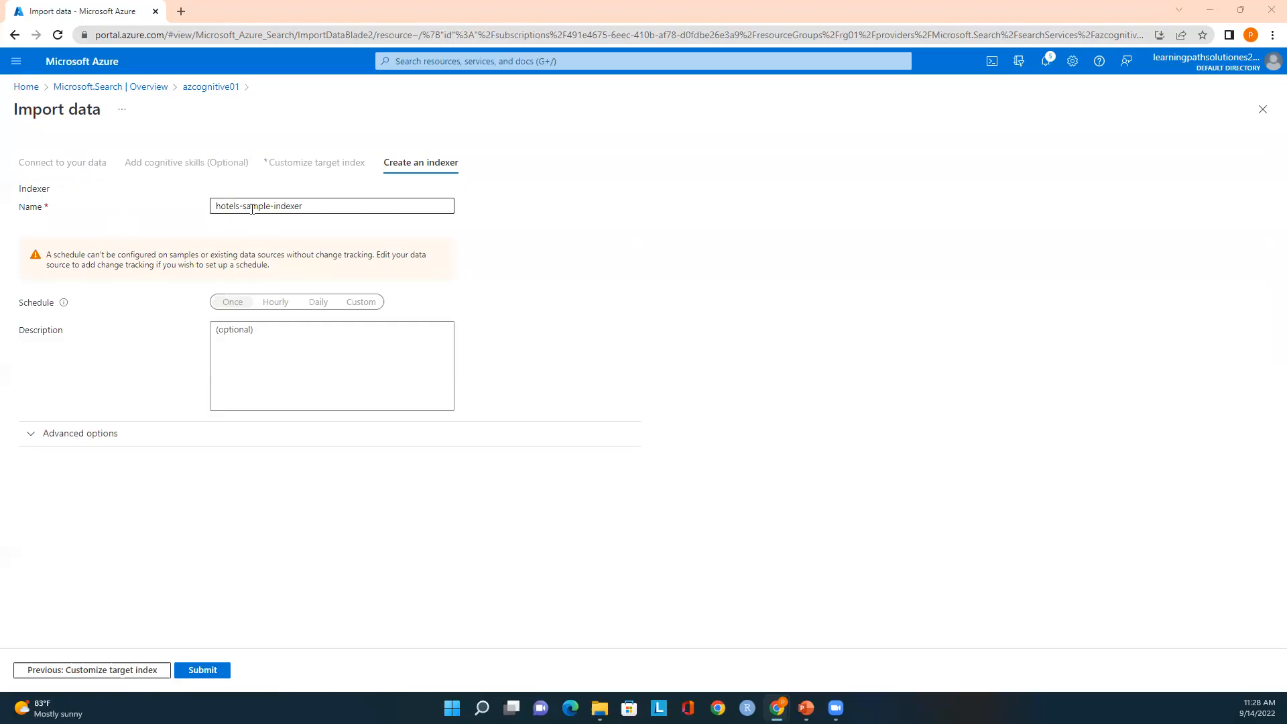
{"action": "left_click", "coordinate": [310, 205]}
{"action": "key", "text": "BackSpace"}
{"action": "type", "text": "er"}
{"action": "left_click", "coordinate": [232, 305]}
{"action": "left_click", "coordinate": [295, 342]}
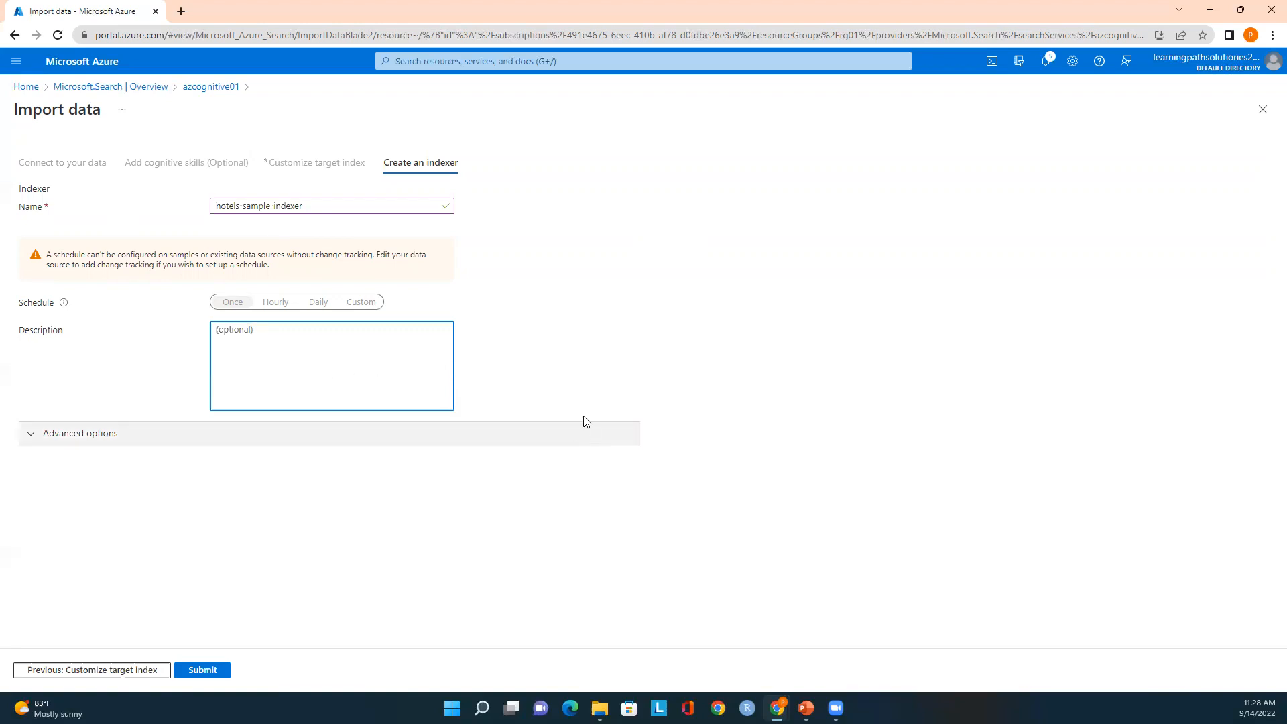
{"action": "left_click", "coordinate": [203, 672]}
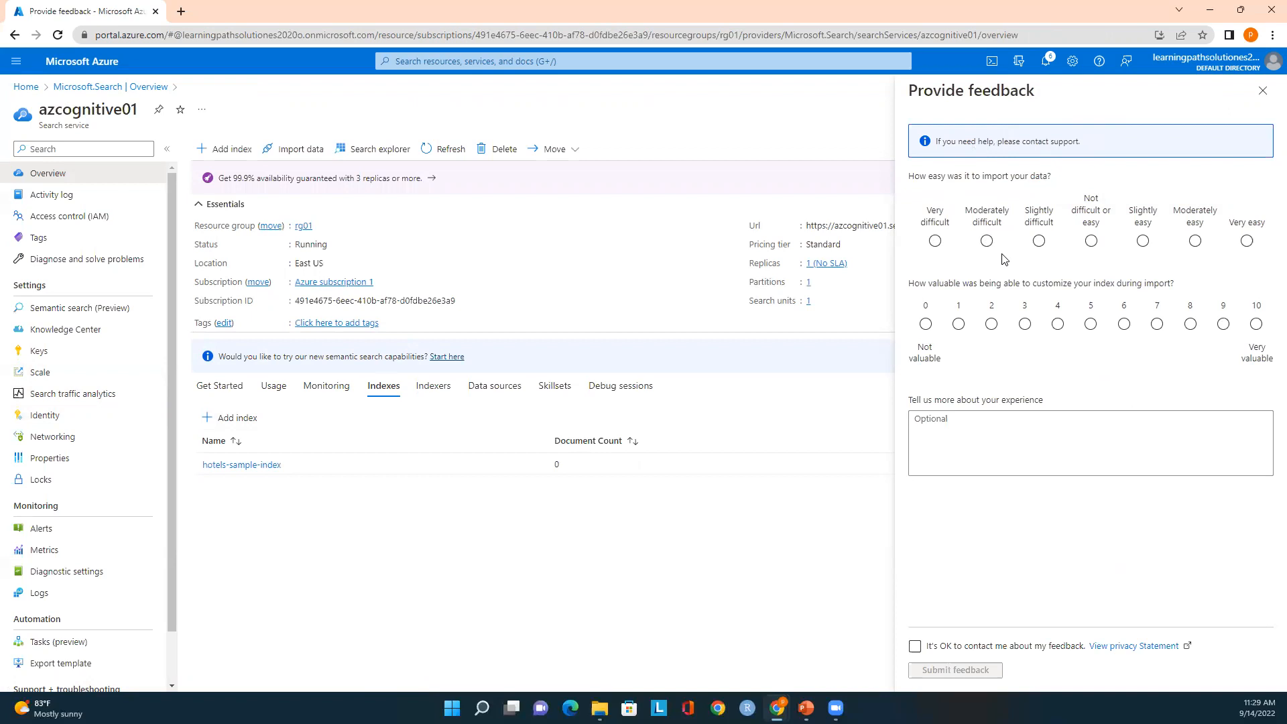
Dismiss the import feedback form and open hotels-sample-index from the service's indexes
{"action": "left_click", "coordinate": [1248, 243]}
{"action": "left_click", "coordinate": [1263, 90]}
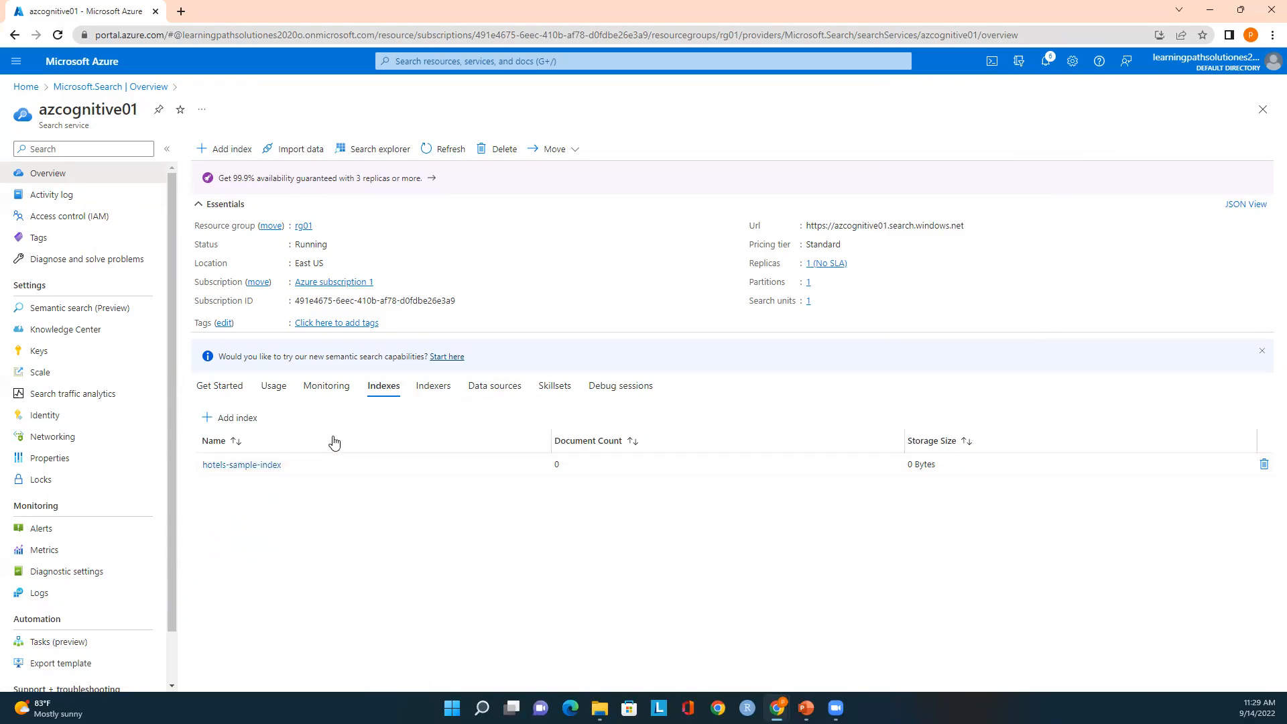
{"action": "left_click", "coordinate": [256, 468]}
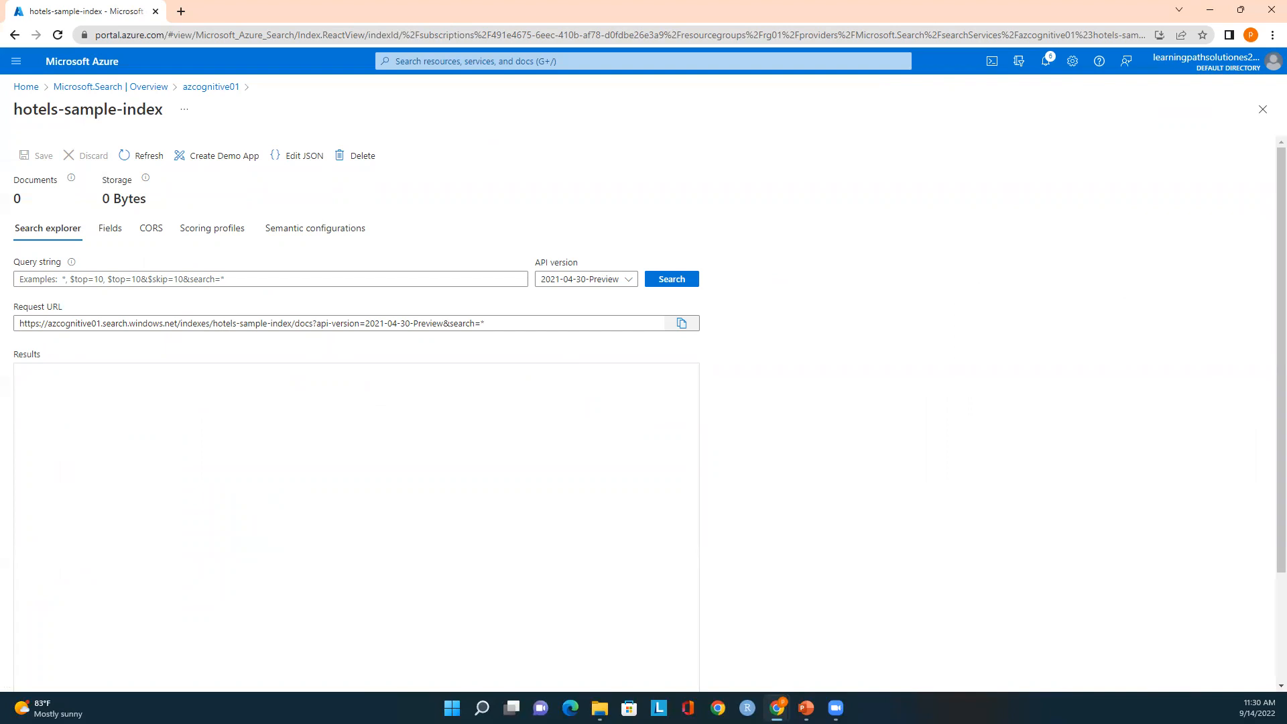
Examine the index's fields and which are retrievable, filterable, sortable, facetable and searchable
{"action": "left_click", "coordinate": [110, 232]}
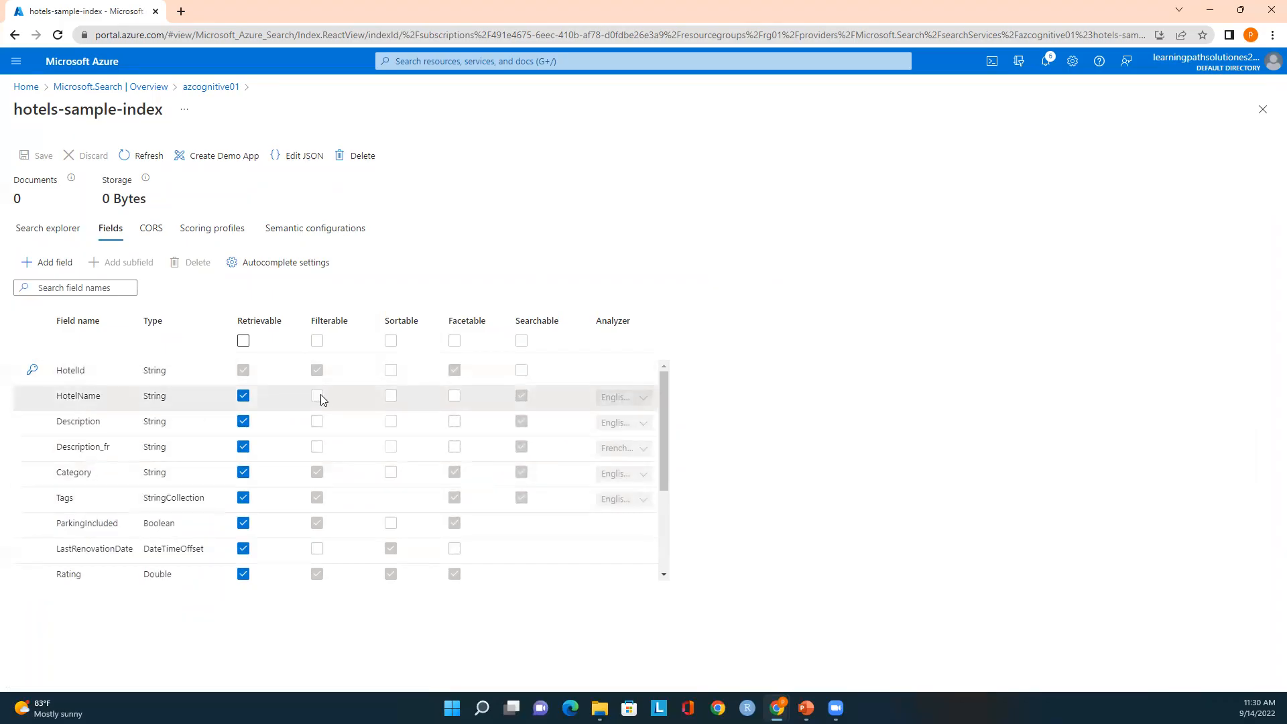
{"action": "left_click", "coordinate": [244, 397]}
{"action": "left_click", "coordinate": [34, 156]}
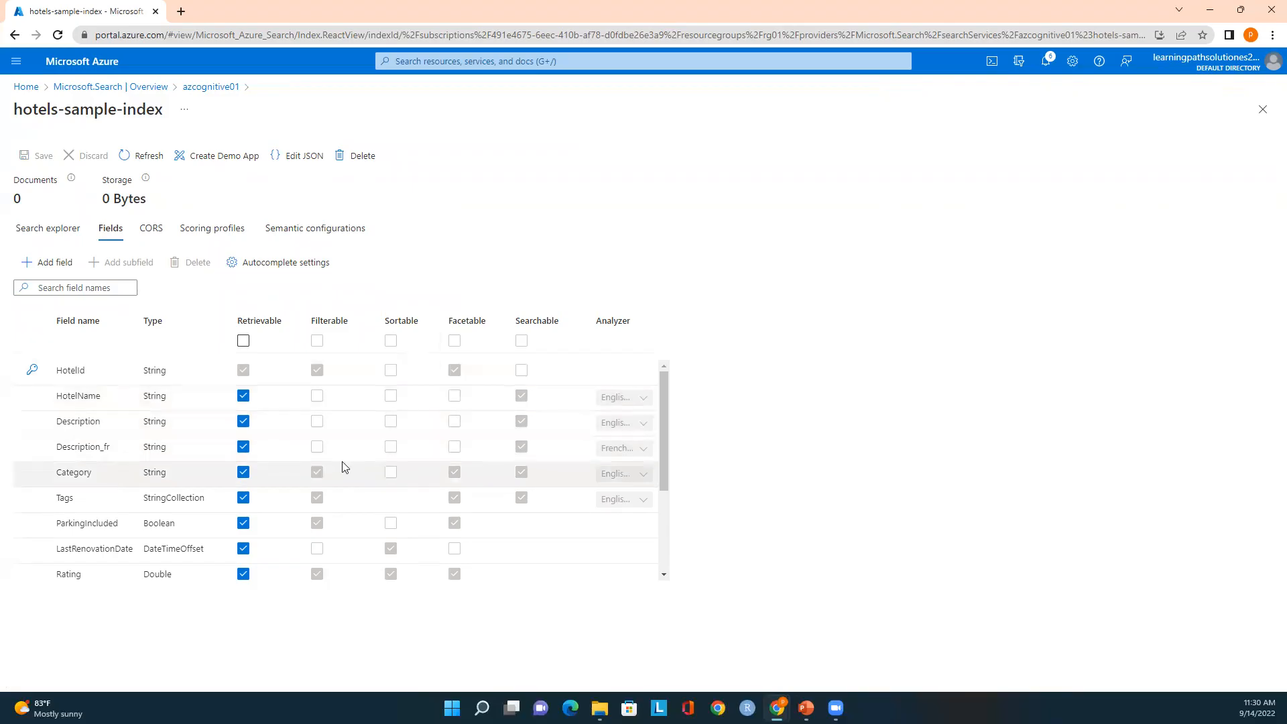
{"action": "scroll", "coordinate": [316, 429], "scroll_direction": "down", "scroll_amount": 1}
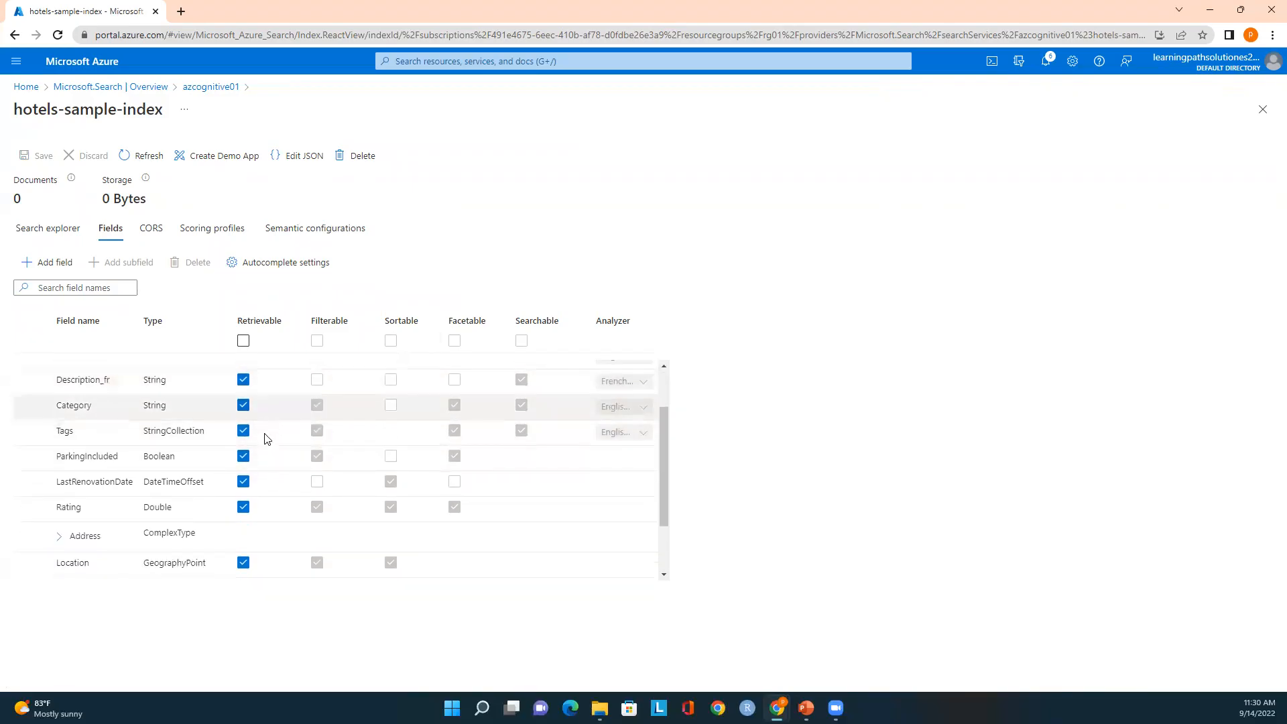
{"action": "scroll", "coordinate": [266, 443], "scroll_direction": "down", "scroll_amount": 1}
{"action": "scroll", "coordinate": [397, 453], "scroll_direction": "up", "scroll_amount": 1}
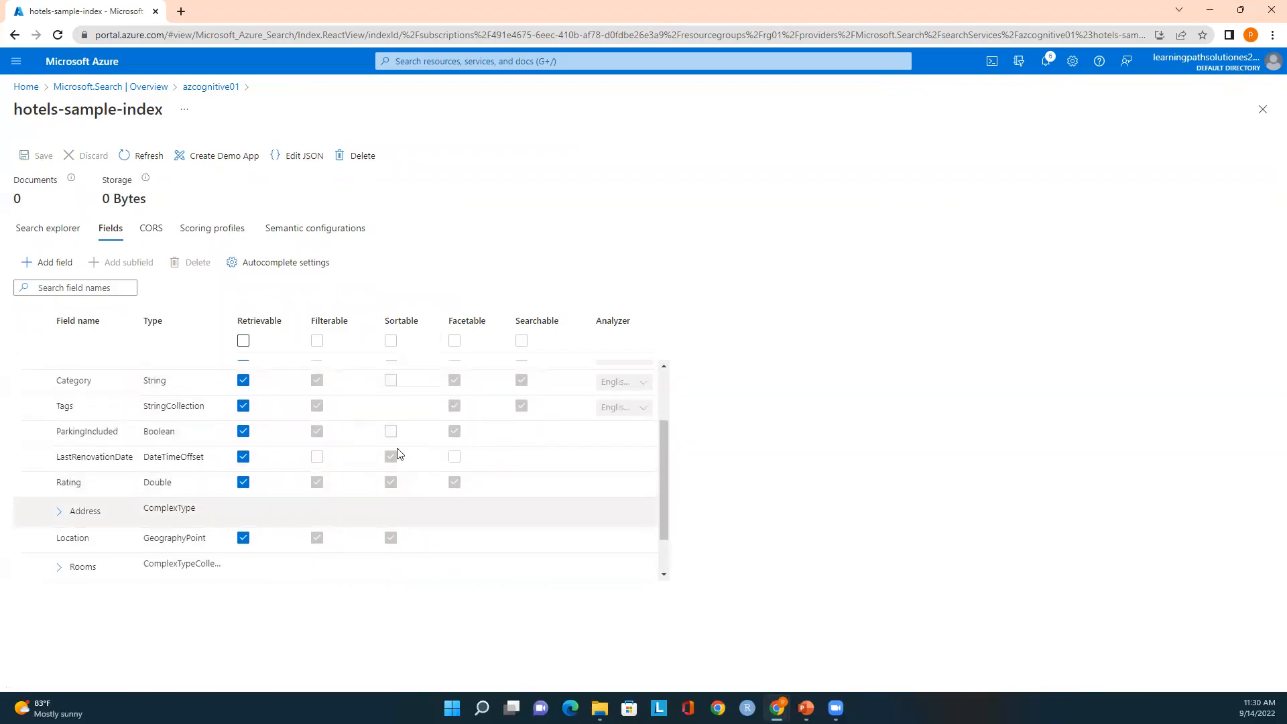
{"action": "scroll", "coordinate": [397, 454], "scroll_direction": "up", "scroll_amount": 1}
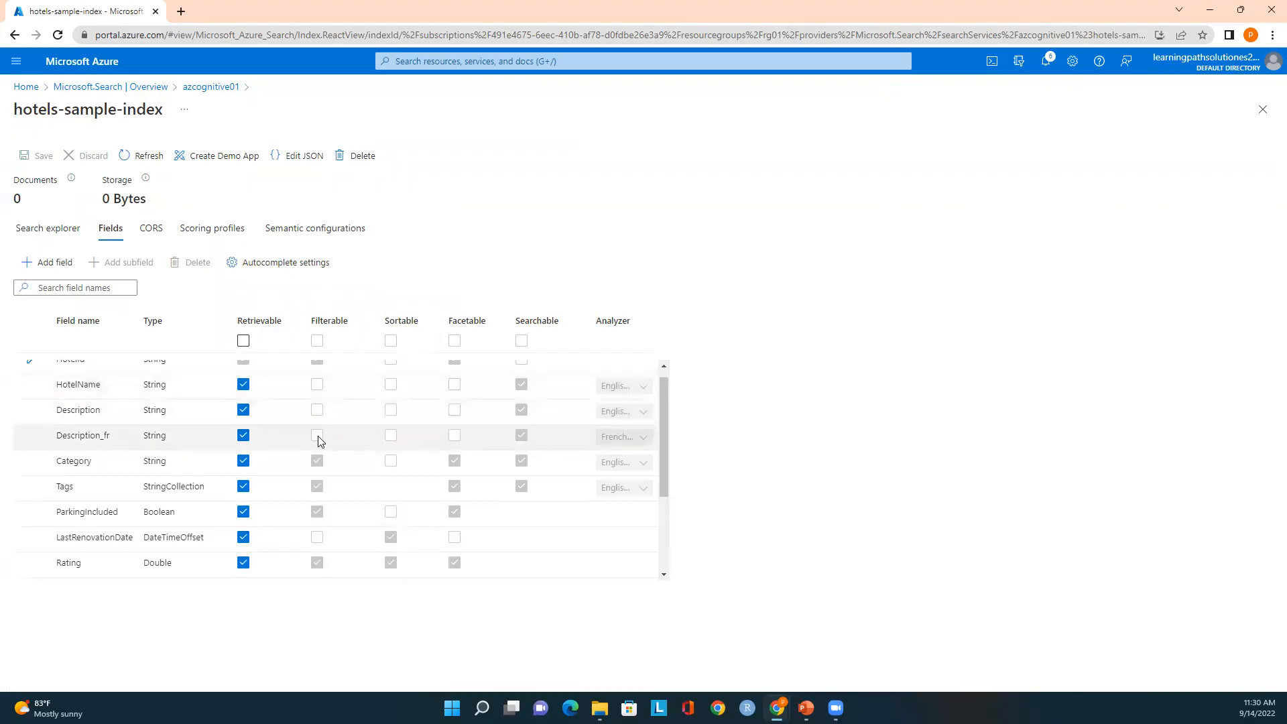
{"action": "scroll", "coordinate": [323, 471], "scroll_direction": "up", "scroll_amount": 1}
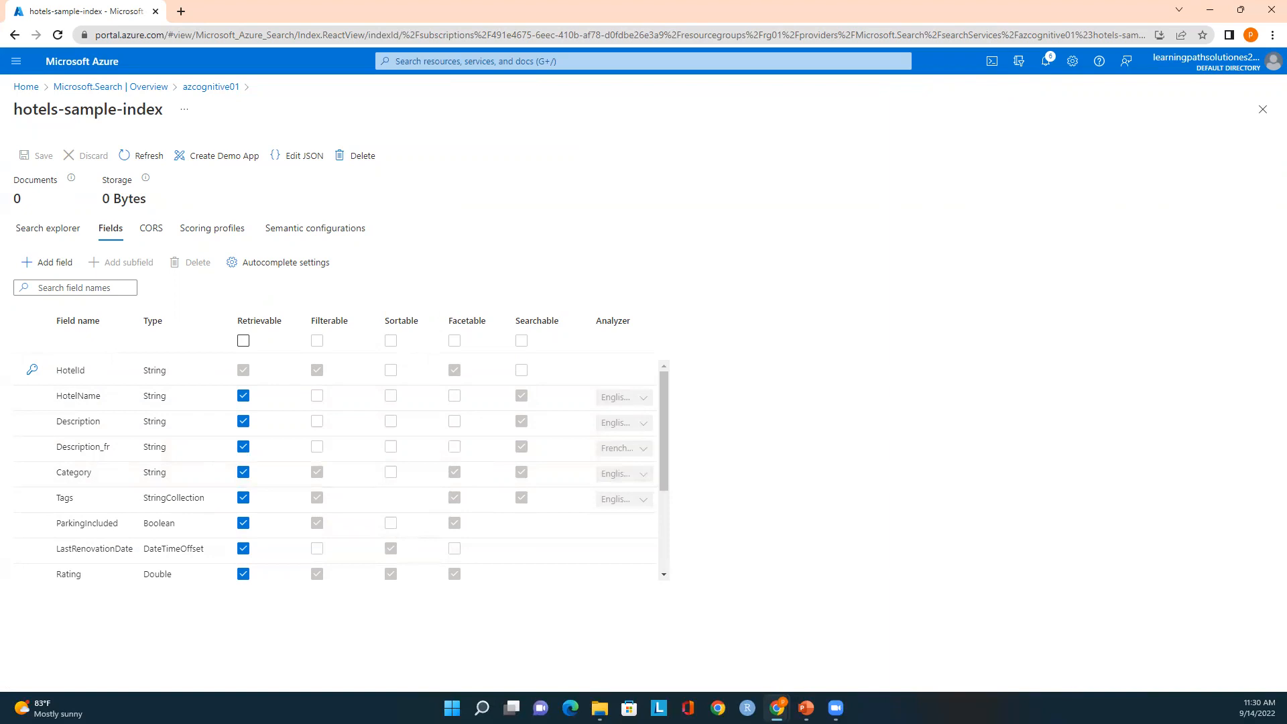
Query the index in Search explorer with the query string search=spa
{"action": "left_click", "coordinate": [64, 238]}
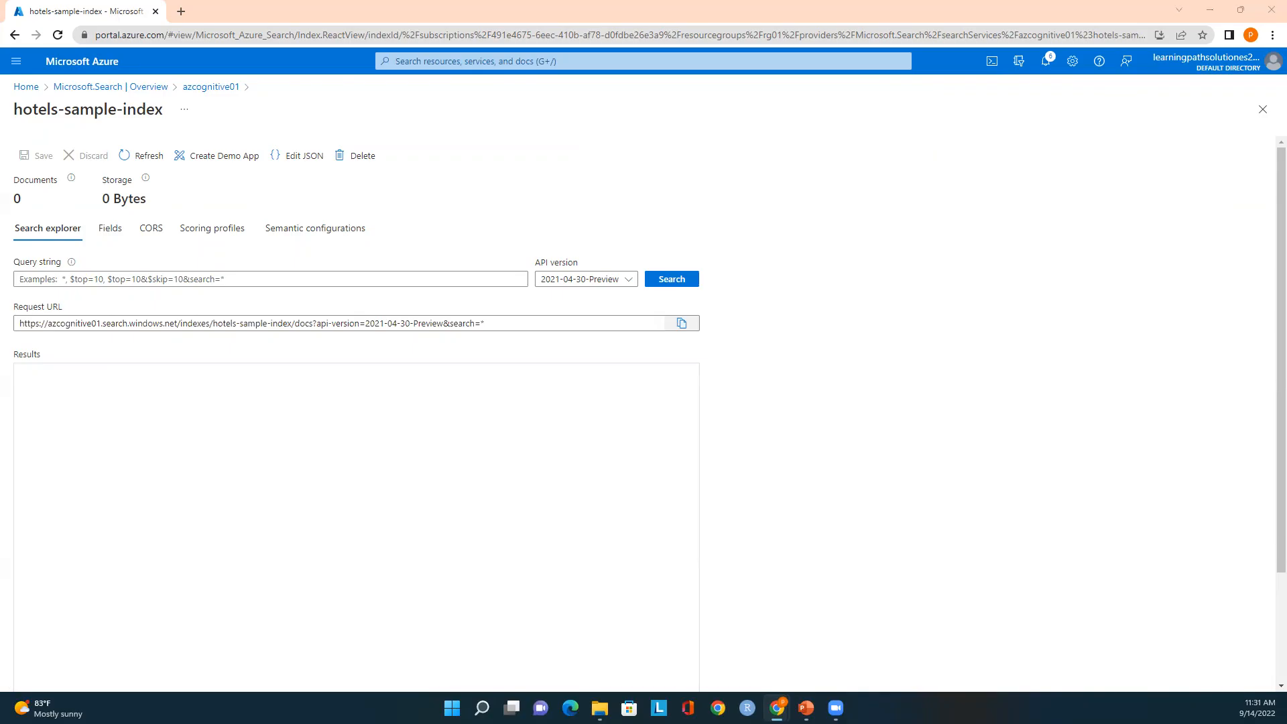
{"action": "left_click", "coordinate": [65, 279]}
{"action": "left_click", "coordinate": [57, 277]}
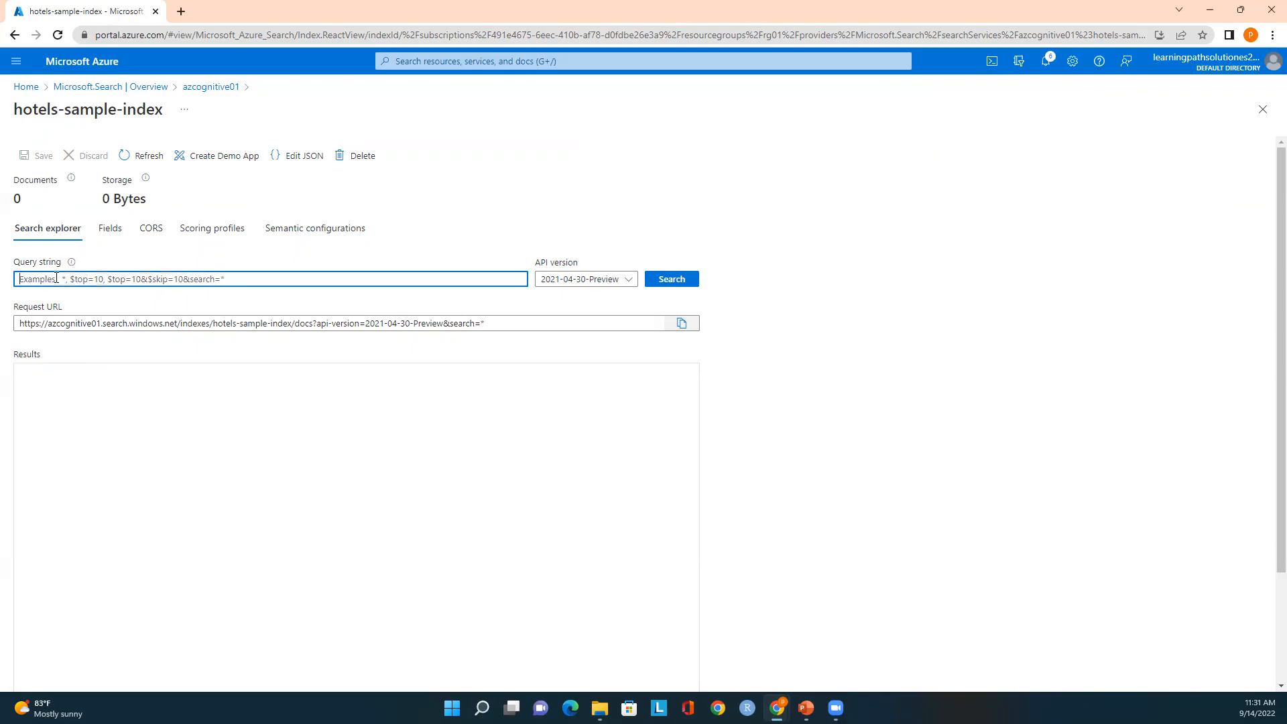
{"action": "type", "text": "search=spa"}
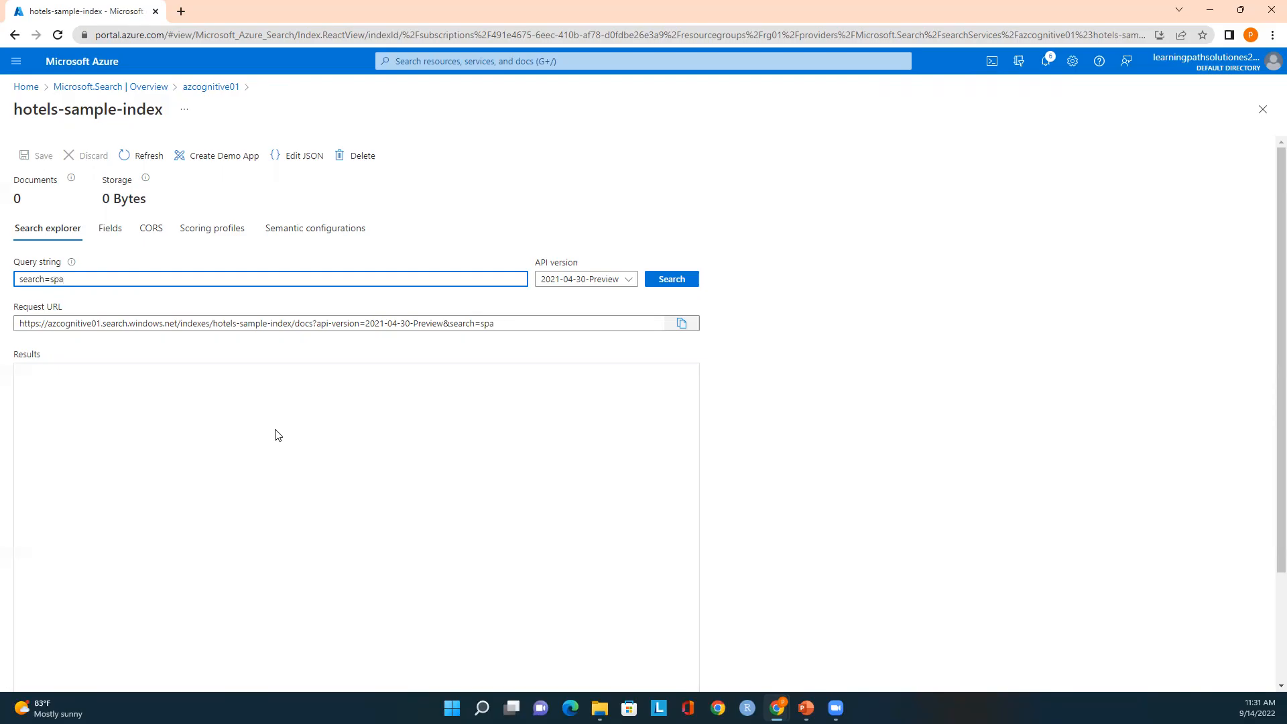
{"action": "left_click", "coordinate": [673, 280]}
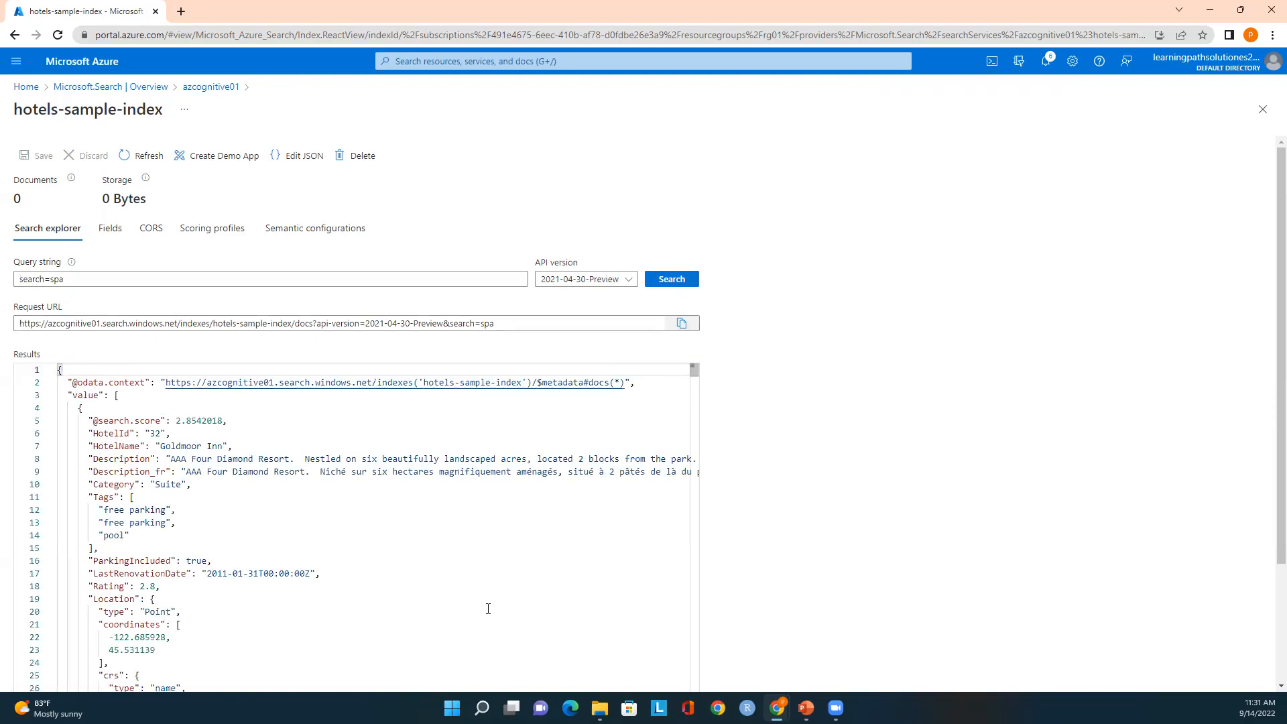
Examine the returned hotel documents for the spa query, including their scores, tags, ratings, addresses and rooms
{"action": "scroll", "coordinate": [488, 590], "scroll_direction": "down", "scroll_amount": 5}
{"action": "mouse_move", "coordinate": [693, 373]}
{"action": "left_mouse_down"}
{"action": "mouse_move", "coordinate": [695, 669]}
{"action": "mouse_move", "coordinate": [706, 369]}
{"action": "left_mouse_up"}
{"action": "scroll", "coordinate": [149, 507], "scroll_direction": "down", "scroll_amount": 1}
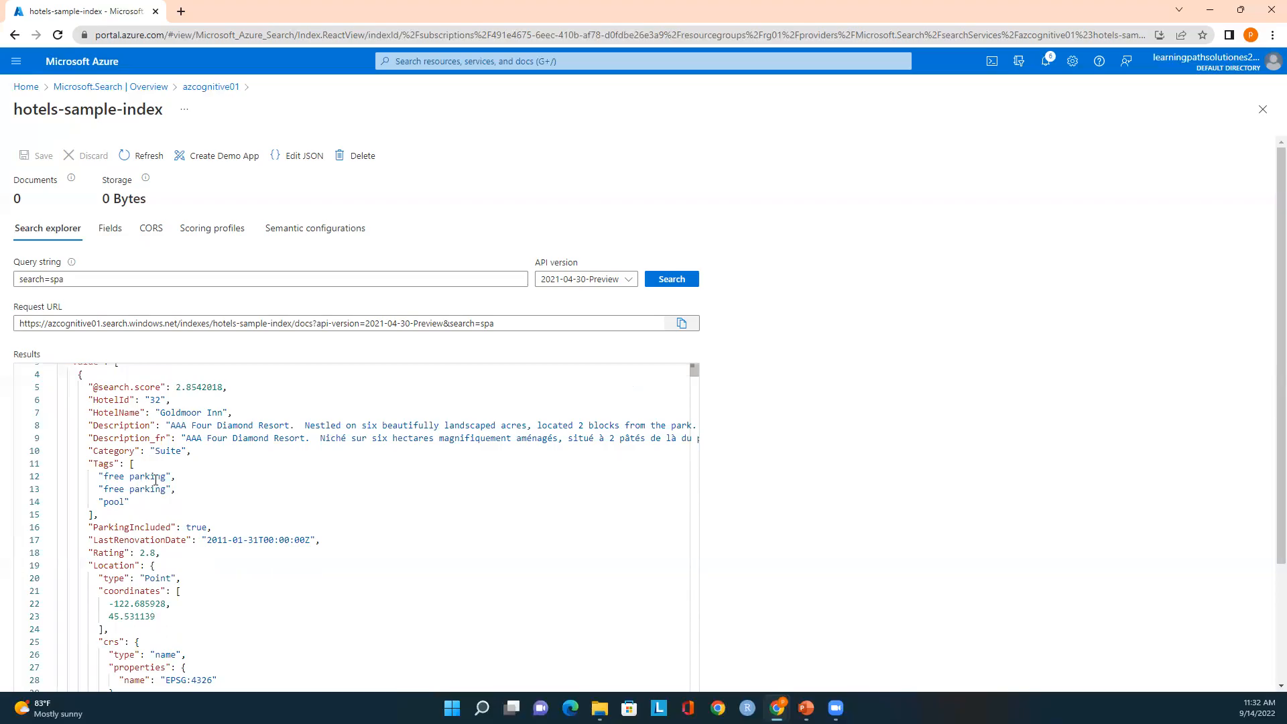
{"action": "scroll", "coordinate": [156, 480], "scroll_direction": "down", "scroll_amount": 3}
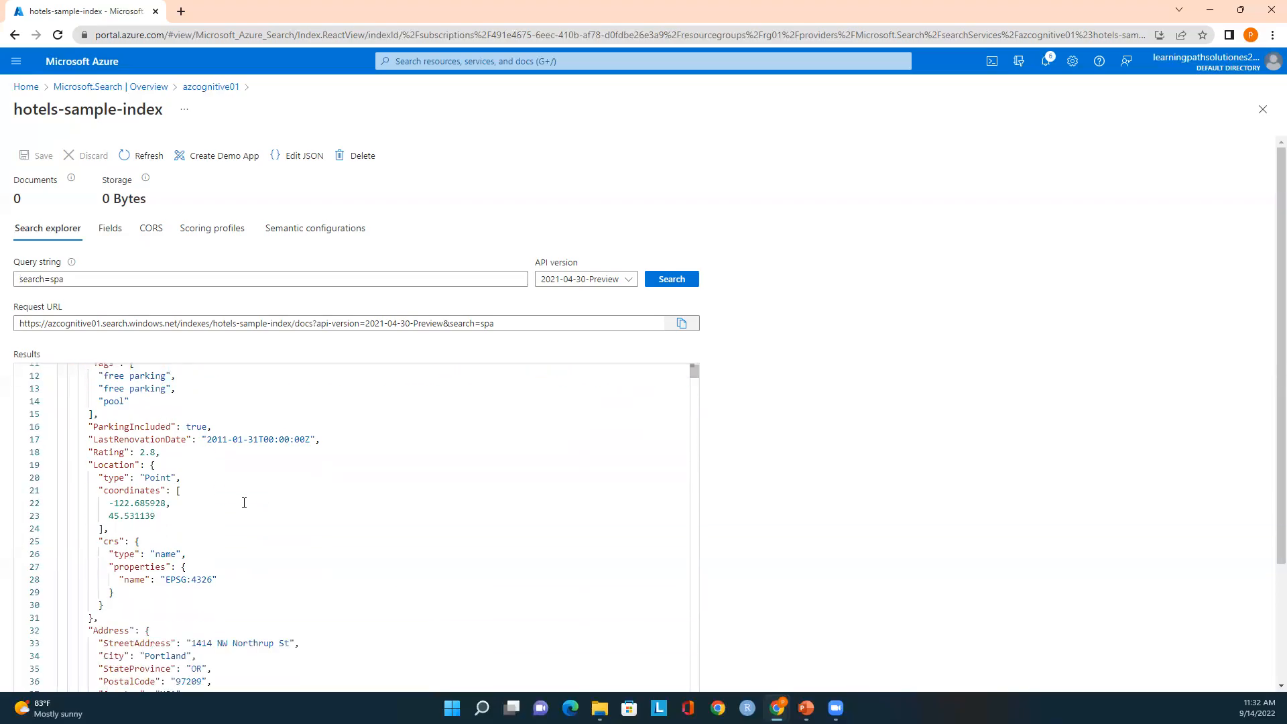
{"action": "scroll", "coordinate": [268, 513], "scroll_direction": "down", "scroll_amount": 3}
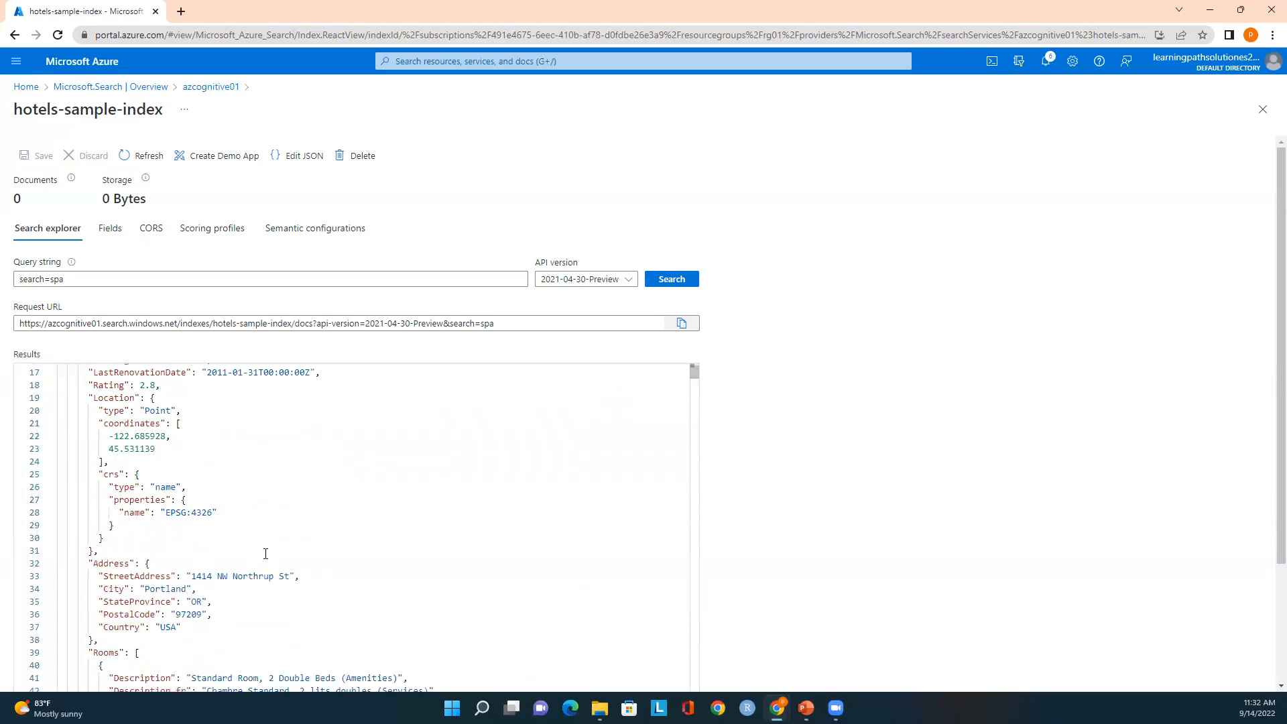
{"action": "scroll", "coordinate": [191, 567], "scroll_direction": "down", "scroll_amount": 1}
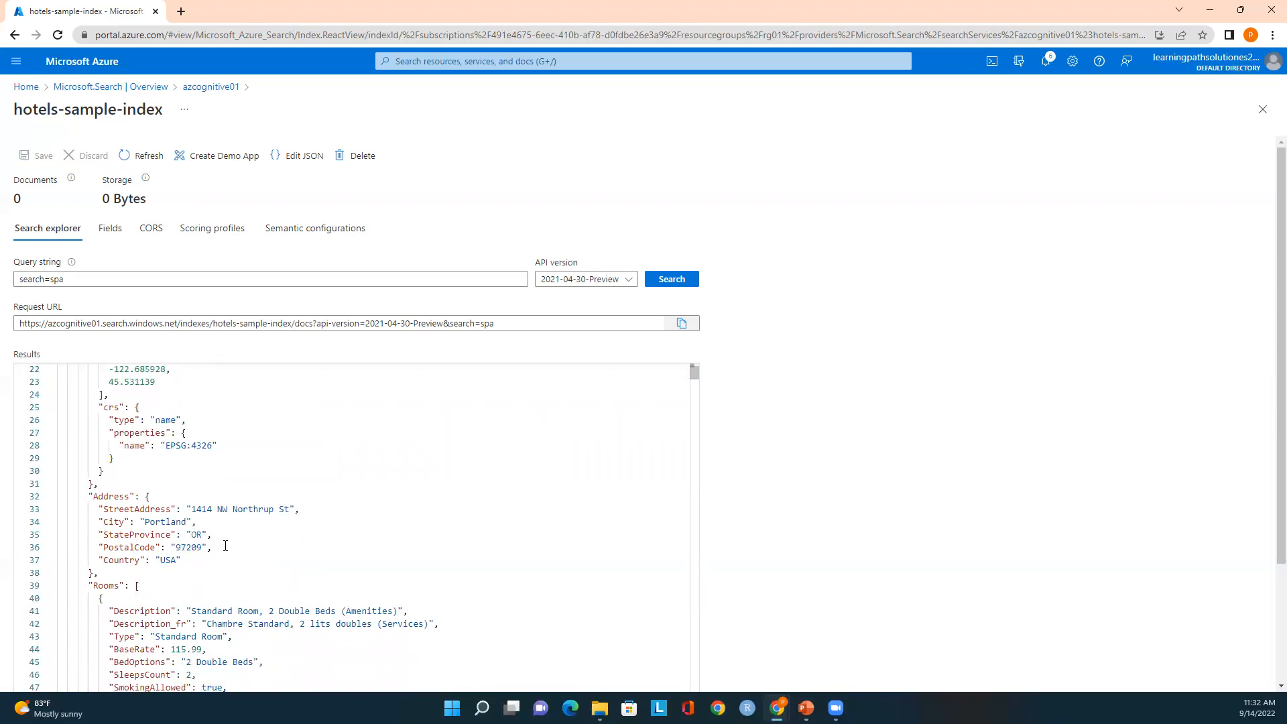
{"action": "scroll", "coordinate": [197, 523], "scroll_direction": "down", "scroll_amount": 2}
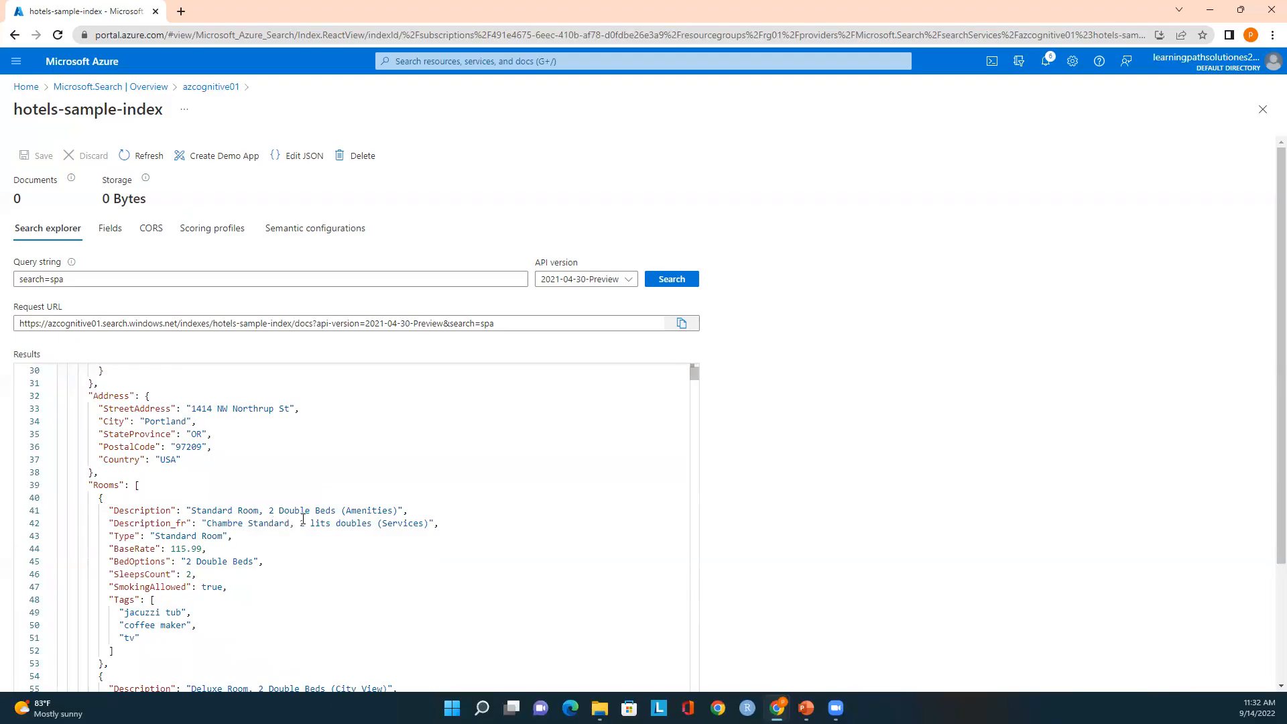
{"action": "scroll", "coordinate": [329, 526], "scroll_direction": "down", "scroll_amount": 2}
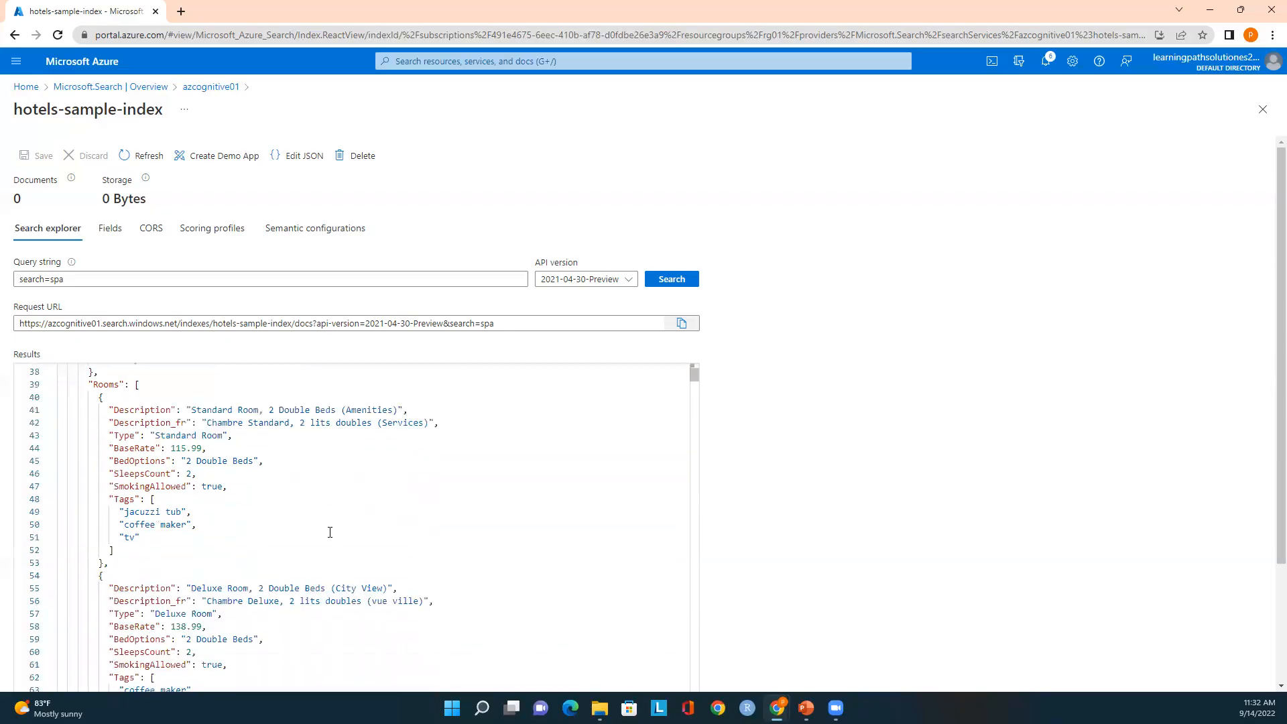
{"action": "scroll", "coordinate": [331, 536], "scroll_direction": "down", "scroll_amount": 2}
{"action": "scroll", "coordinate": [329, 540], "scroll_direction": "down", "scroll_amount": 6}
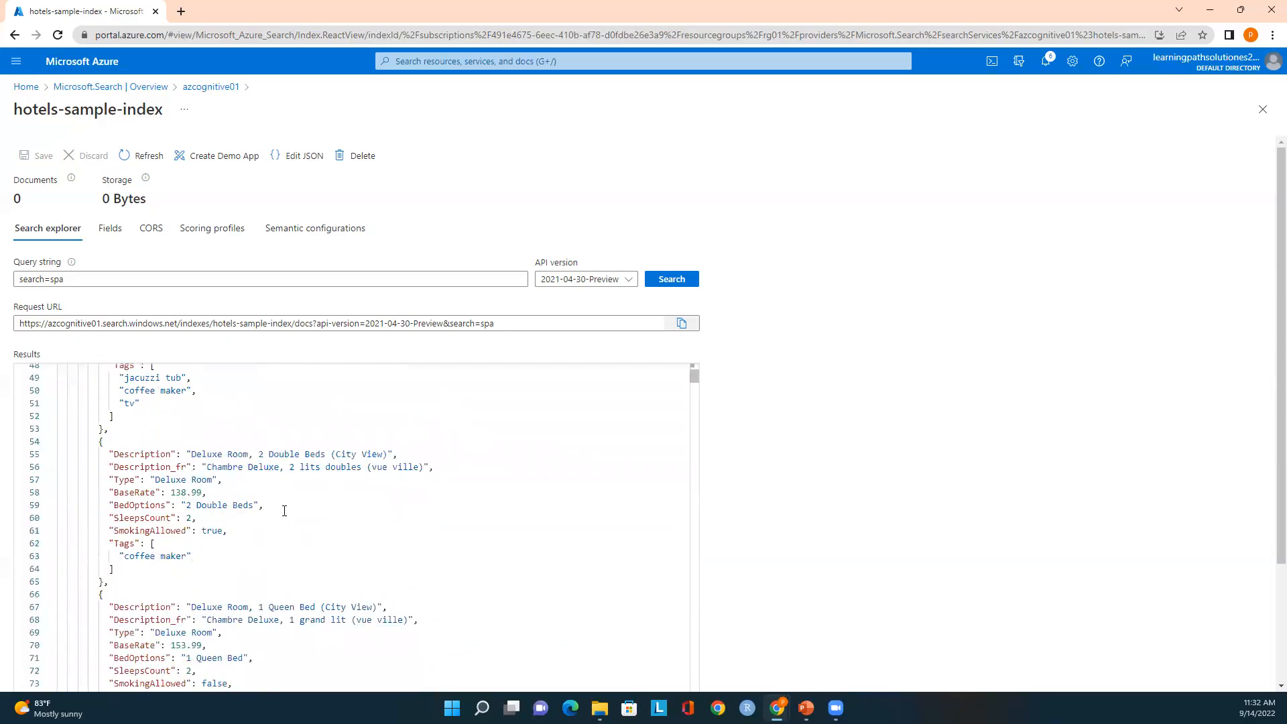
{"action": "scroll", "coordinate": [329, 522], "scroll_direction": "down", "scroll_amount": 10}
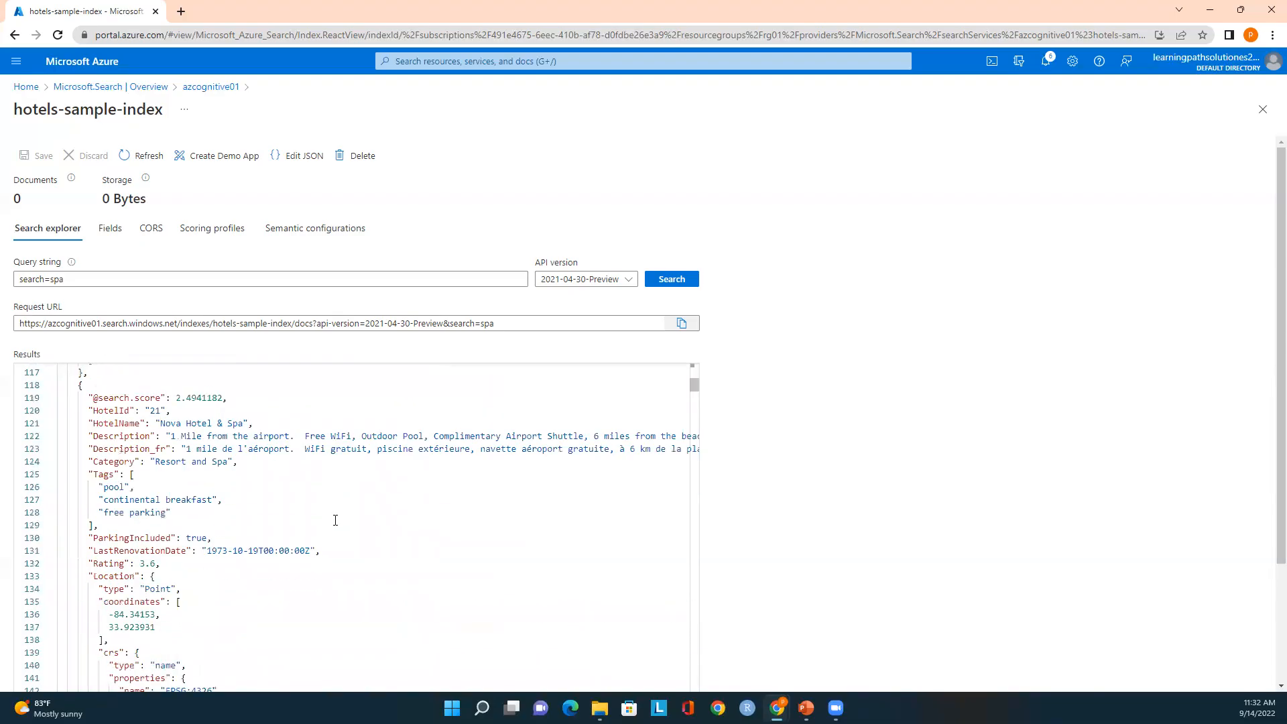
{"action": "scroll", "coordinate": [240, 523], "scroll_direction": "up", "scroll_amount": 1}
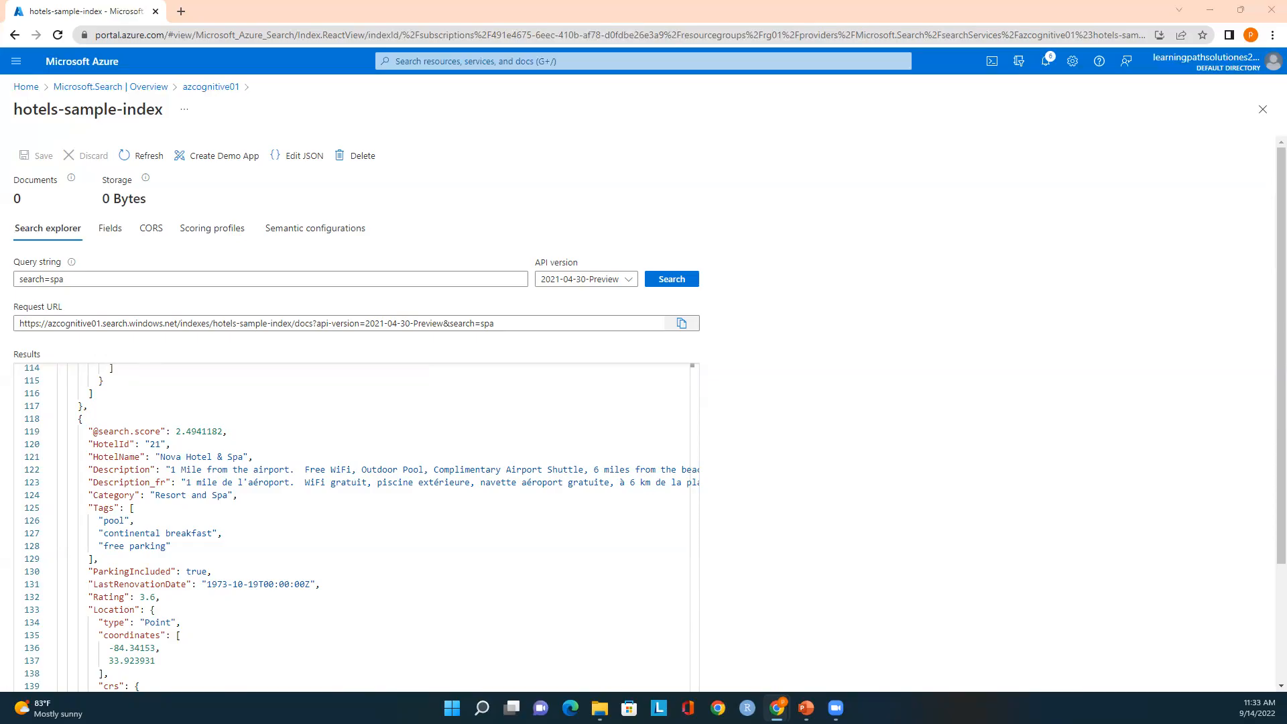
Replace the query string with "search=beach &$filter=Rating gt 4" and run the search
{"action": "left_click_drag", "start_coordinate": [65, 279], "coordinate": [8, 279]}
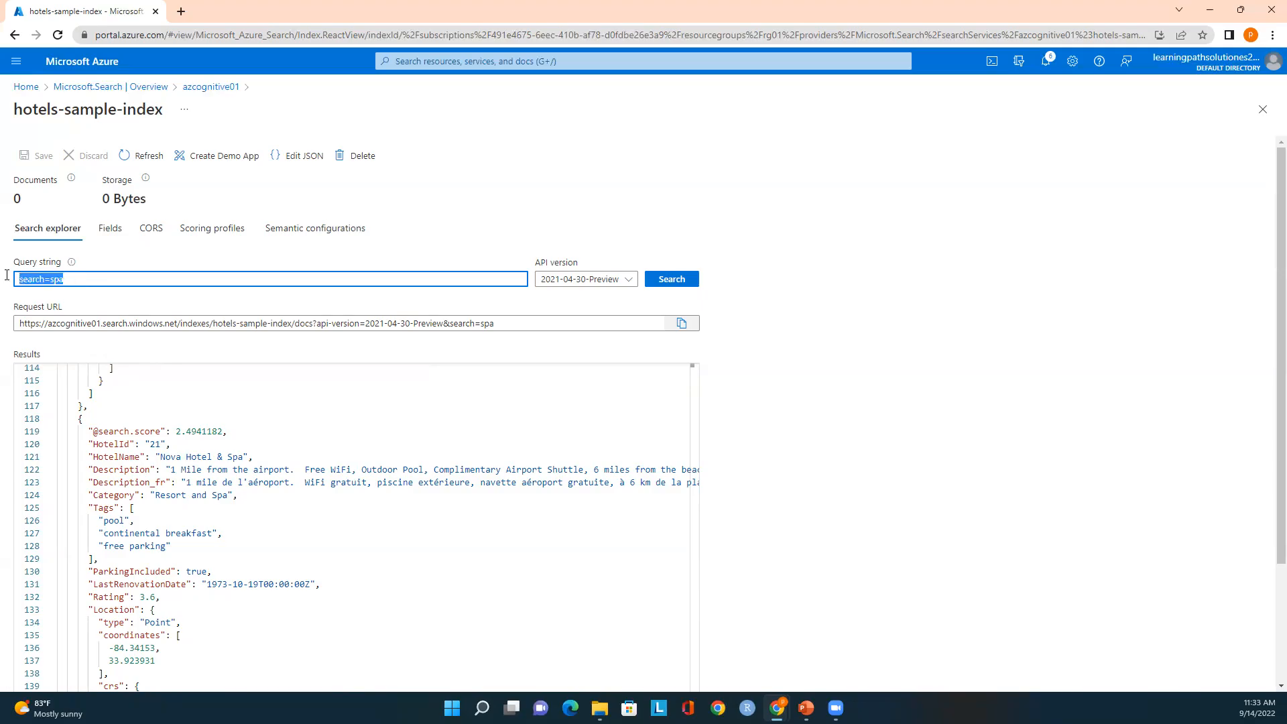
{"action": "type", "text": "search=beach &$filter=Rating gt 4"}
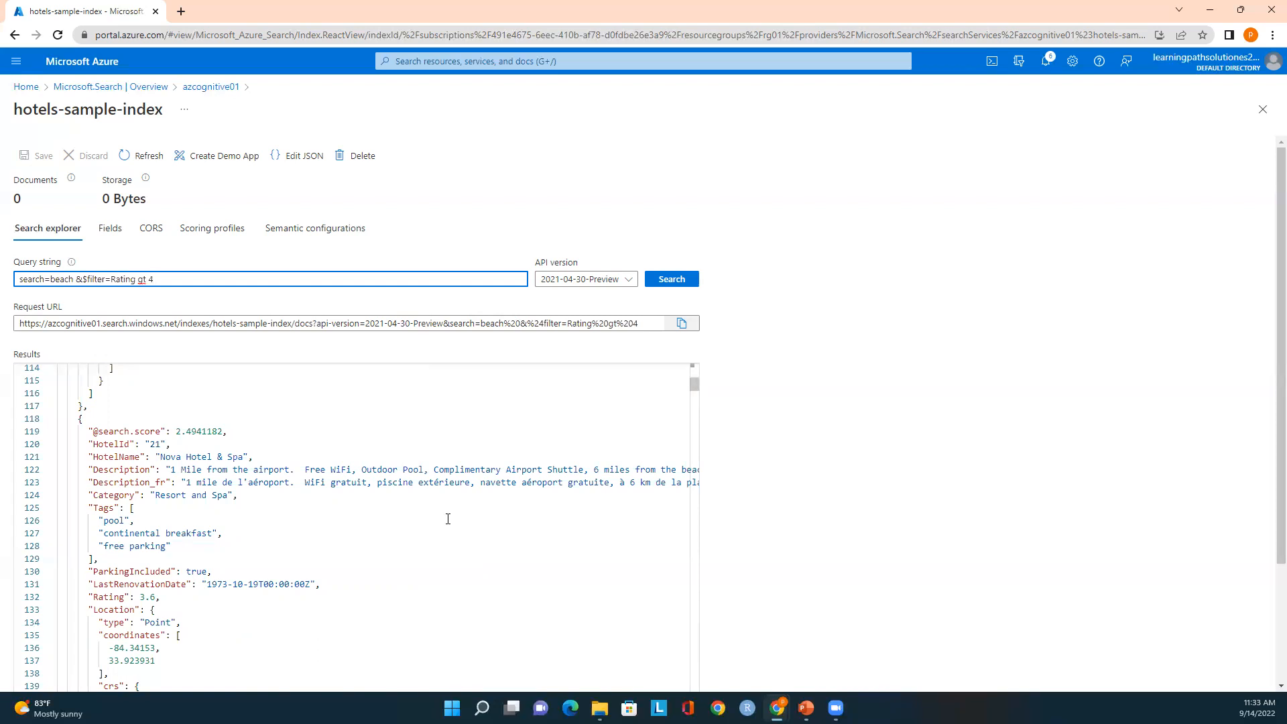
{"action": "left_click", "coordinate": [659, 285]}
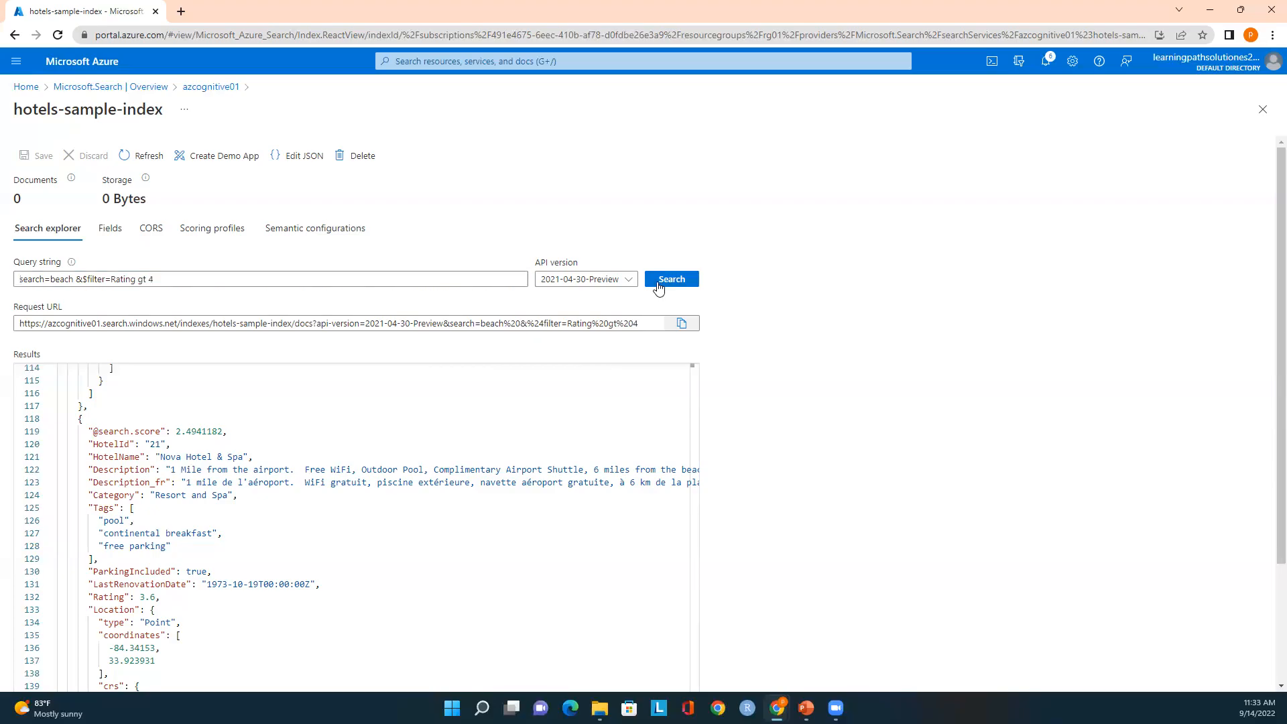
Examine the beach query results from the first document, checking the hotel's rating, address and room details
{"action": "scroll", "coordinate": [624, 451], "scroll_direction": "up", "scroll_amount": 6}
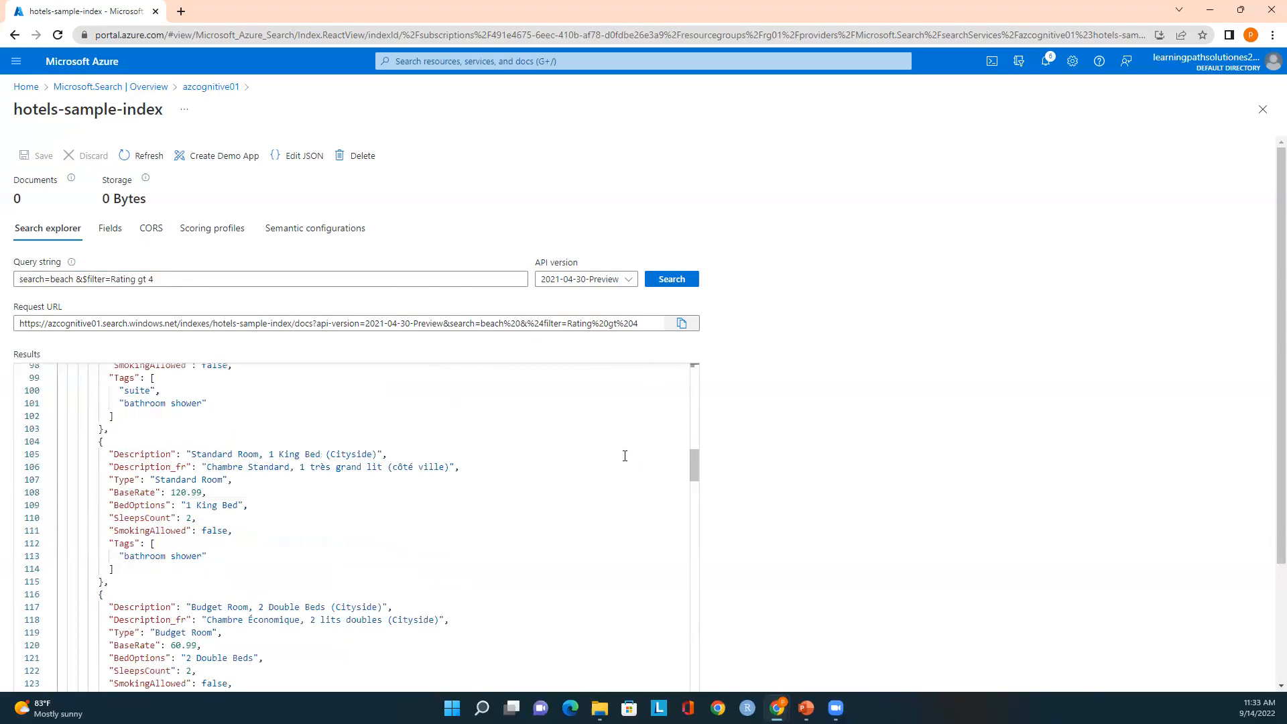
{"action": "scroll", "coordinate": [625, 456], "scroll_direction": "up", "scroll_amount": 12}
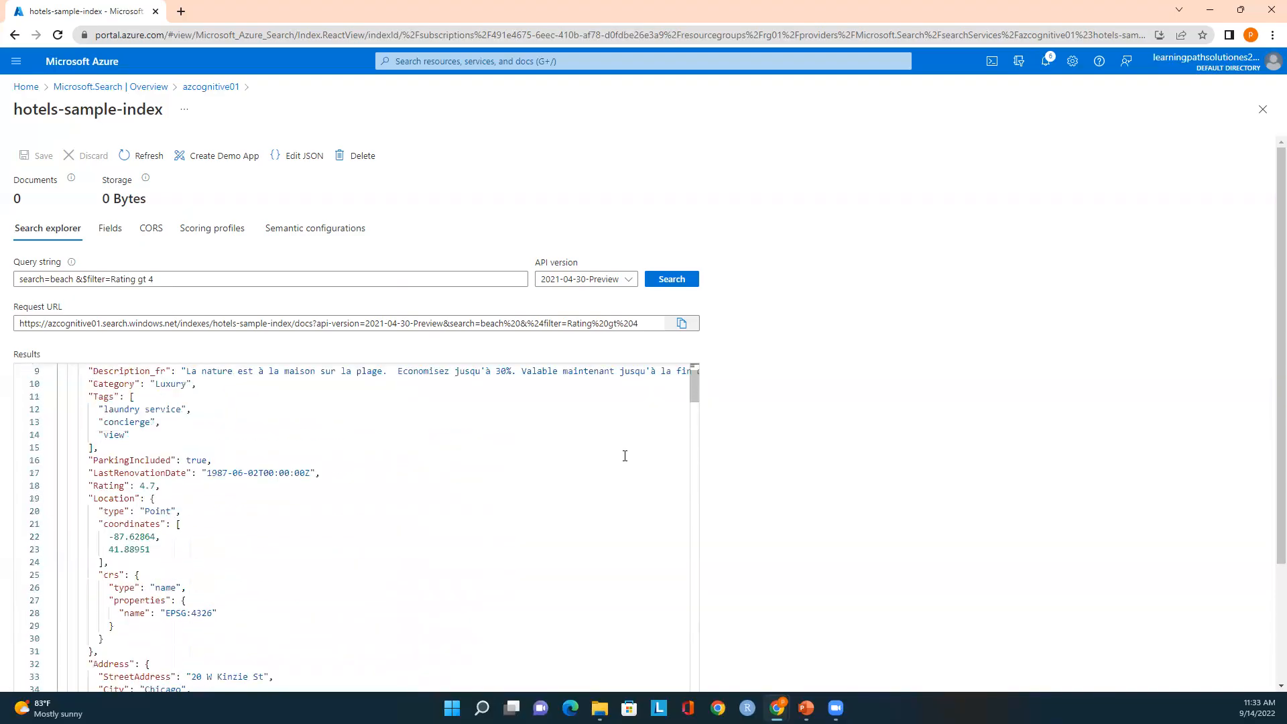
{"action": "scroll", "coordinate": [610, 462], "scroll_direction": "up", "scroll_amount": 3}
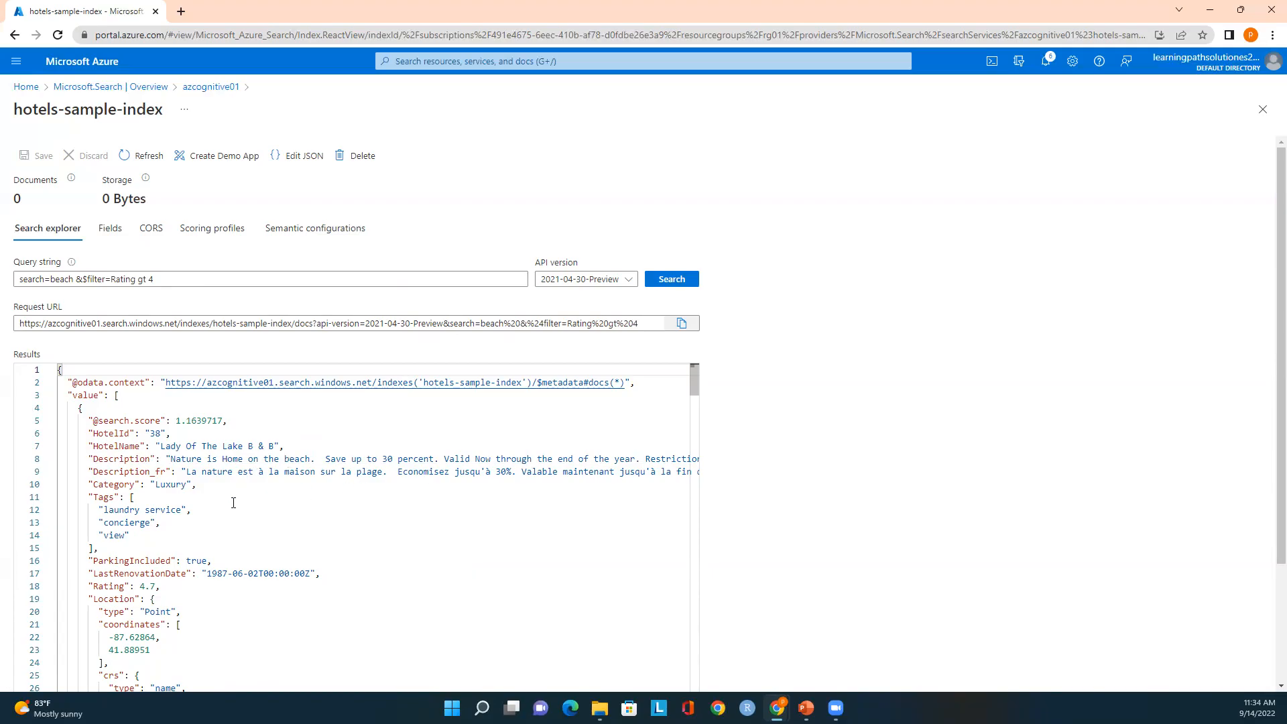
{"action": "scroll", "coordinate": [268, 510], "scroll_direction": "down", "scroll_amount": 2}
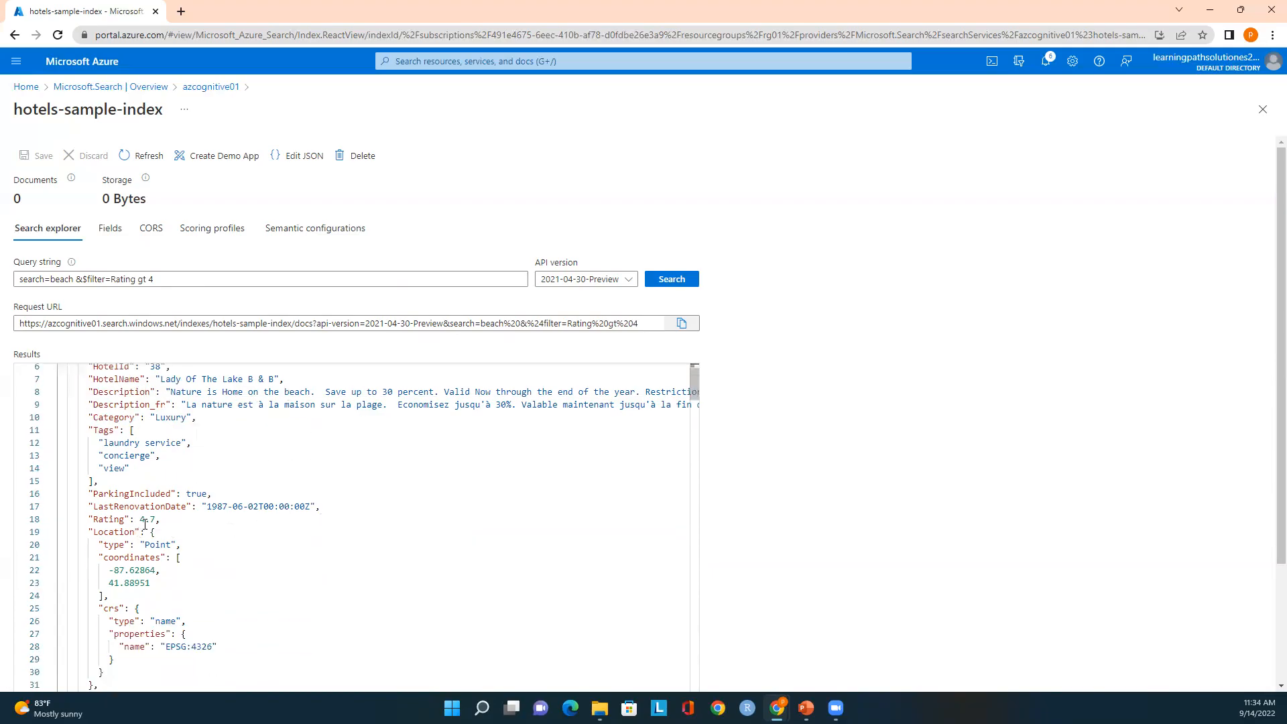
{"action": "left_click_drag", "start_coordinate": [157, 519], "coordinate": [135, 519]}
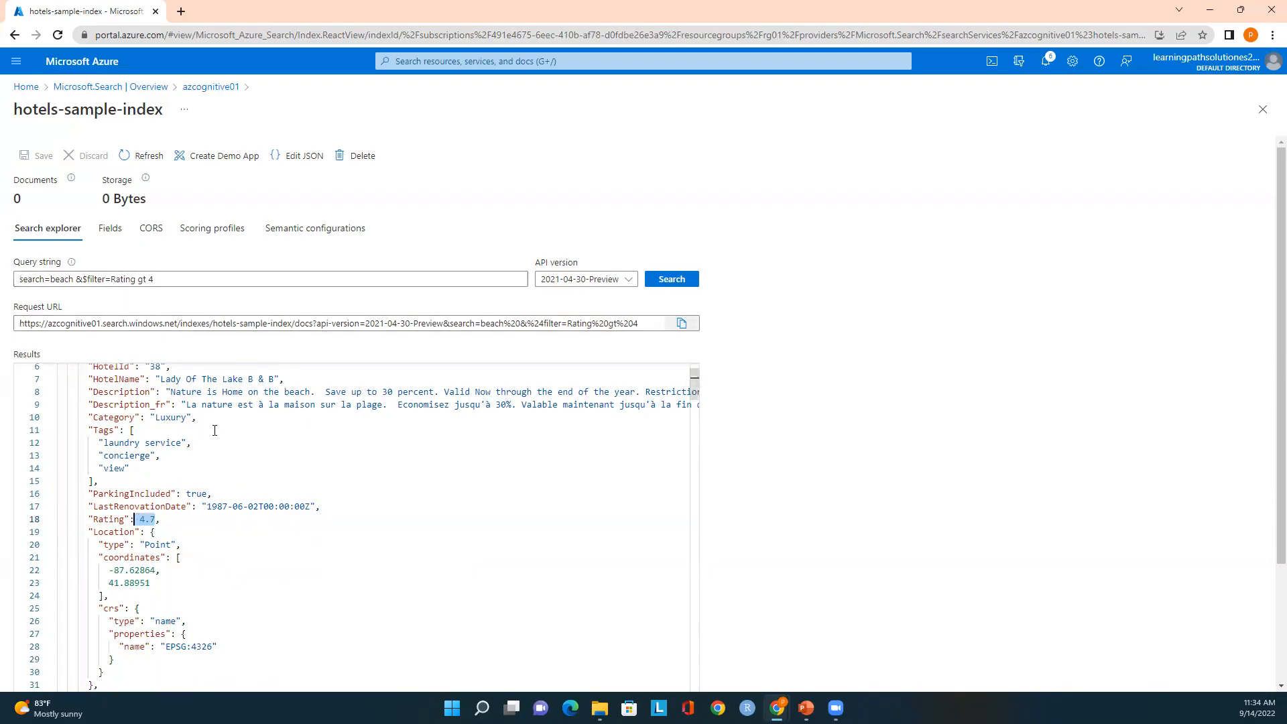
{"action": "scroll", "coordinate": [229, 498], "scroll_direction": "down", "scroll_amount": 1}
{"action": "scroll", "coordinate": [148, 518], "scroll_direction": "down", "scroll_amount": 7}
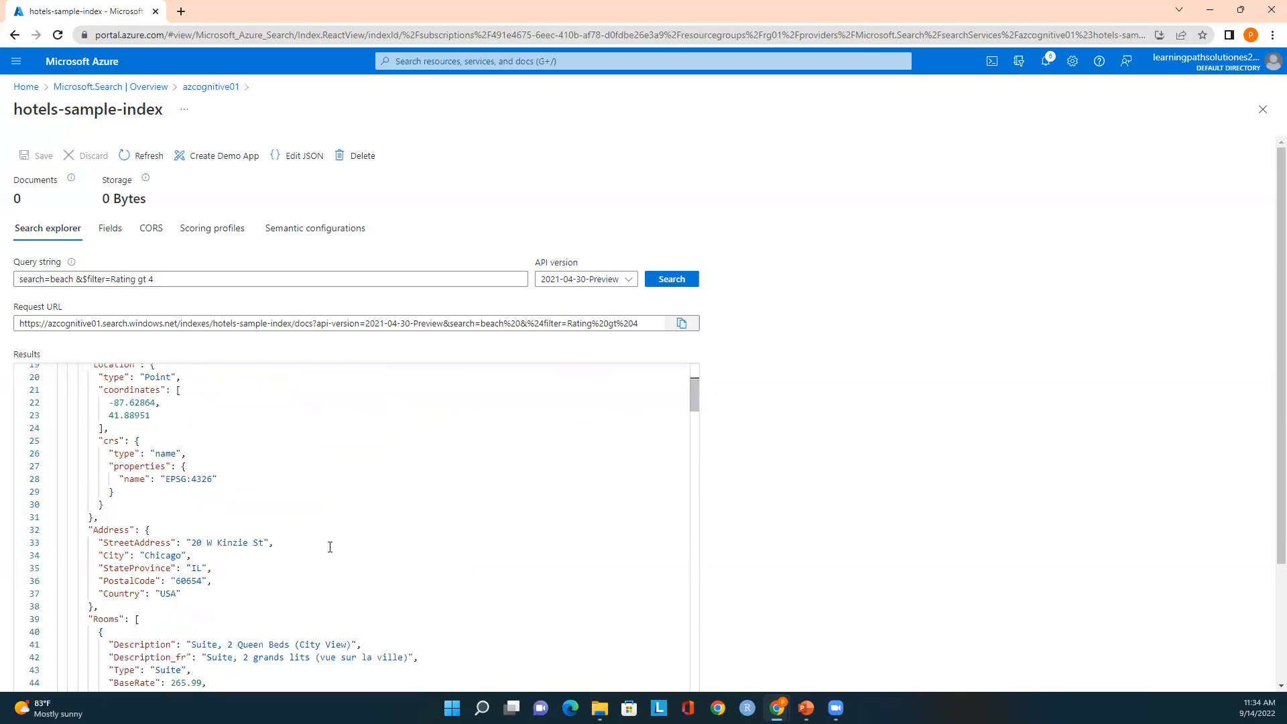
{"action": "scroll", "coordinate": [378, 531], "scroll_direction": "up", "scroll_amount": 1}
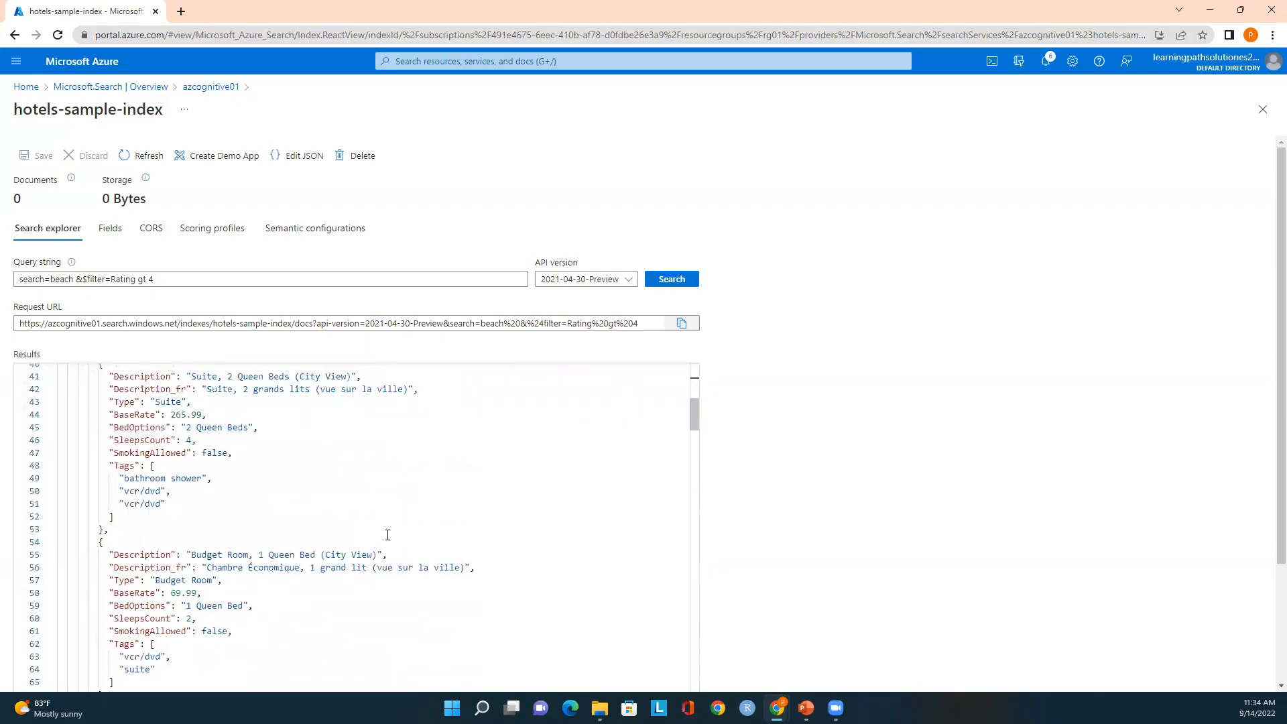
Examine the remaining beach query results, checking the room entries and the rating of the next matching hotel, Johnson's Resort
{"action": "scroll", "coordinate": [387, 531], "scroll_direction": "up", "scroll_amount": 2}
{"action": "scroll", "coordinate": [346, 549], "scroll_direction": "down", "scroll_amount": 3}
{"action": "scroll", "coordinate": [346, 548], "scroll_direction": "down", "scroll_amount": 10}
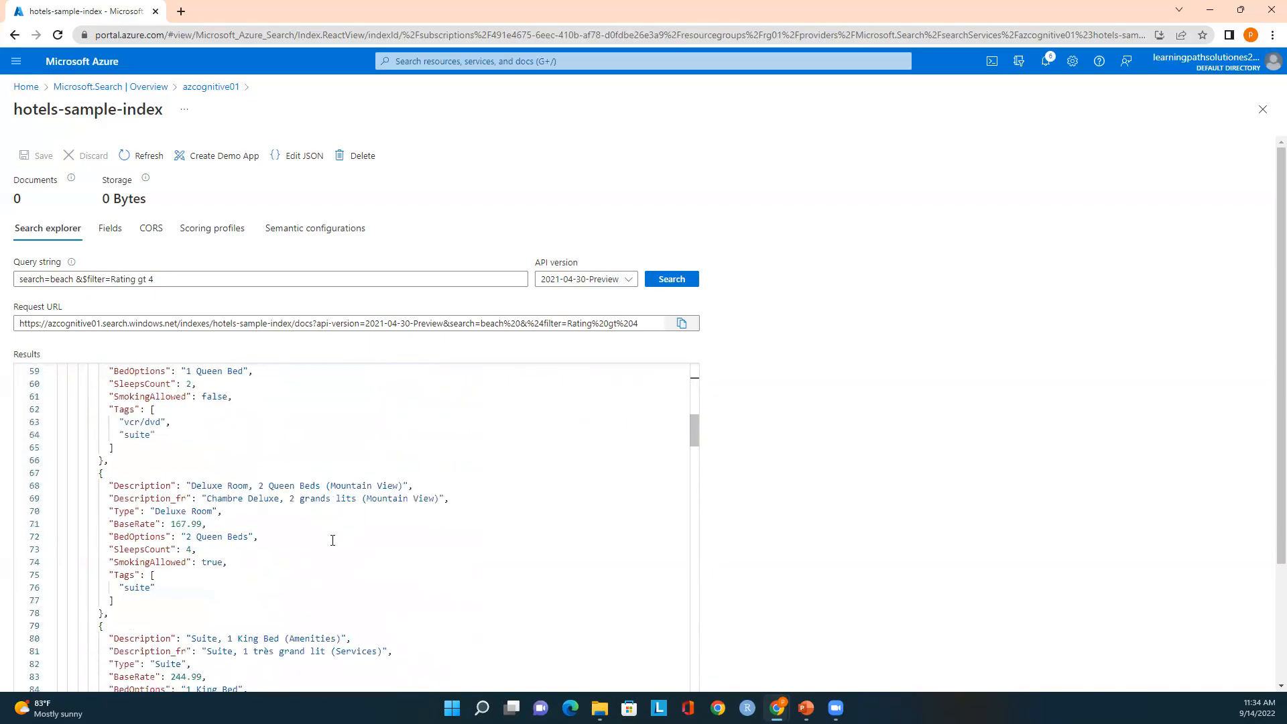
{"action": "scroll", "coordinate": [339, 541], "scroll_direction": "down", "scroll_amount": 15}
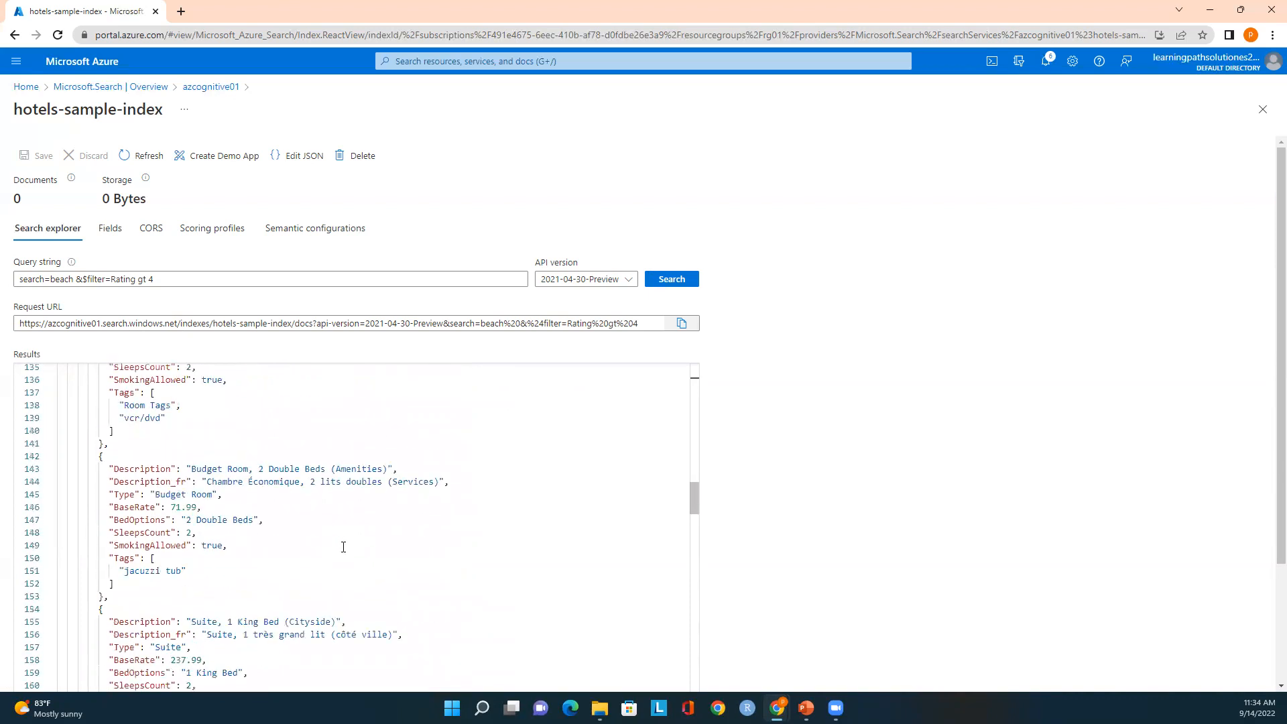
{"action": "scroll", "coordinate": [346, 554], "scroll_direction": "down", "scroll_amount": 6}
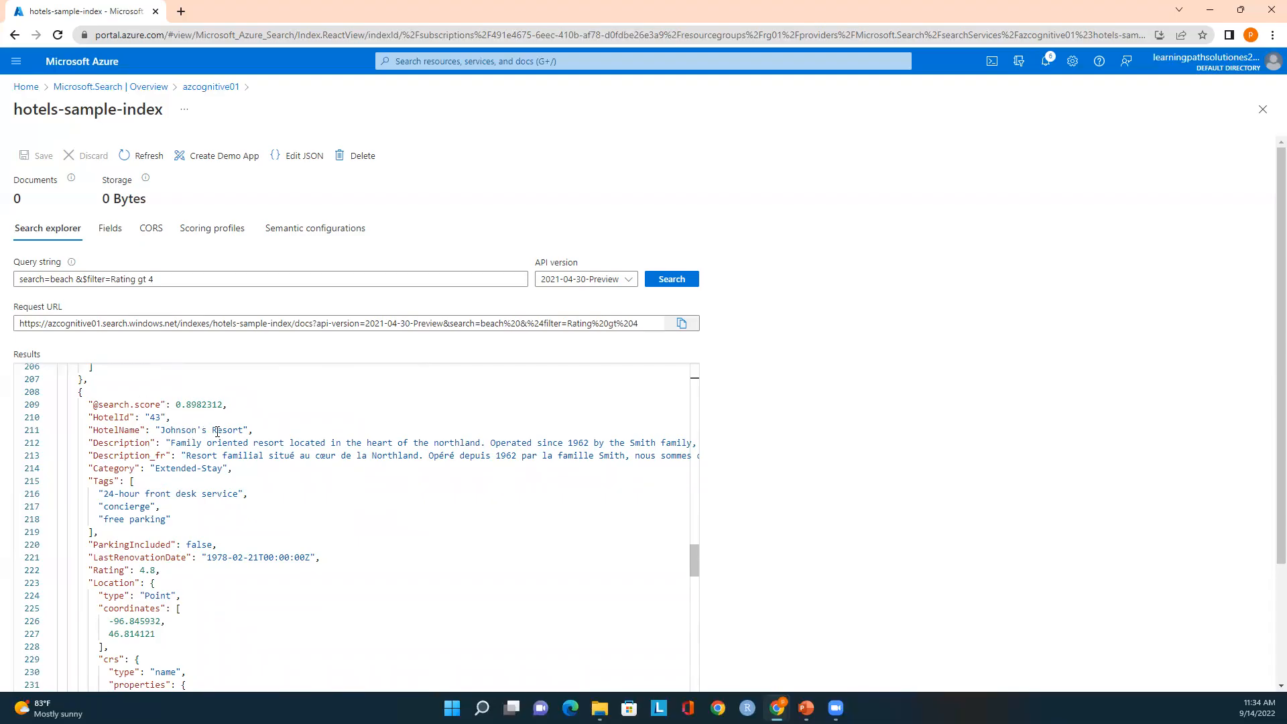
{"action": "left_click_drag", "start_coordinate": [139, 570], "coordinate": [161, 570]}
{"action": "scroll", "coordinate": [218, 587], "scroll_direction": "down", "scroll_amount": 2}
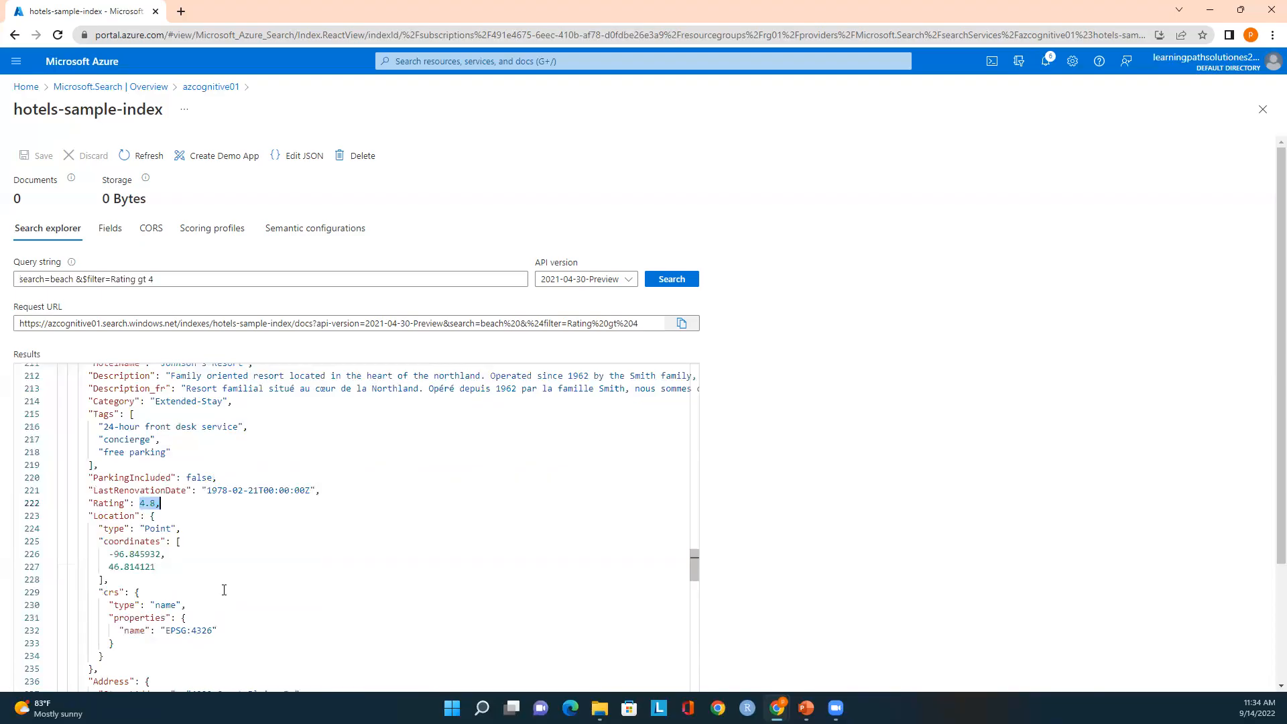
{"action": "scroll", "coordinate": [302, 563], "scroll_direction": "down", "scroll_amount": 6}
{"action": "scroll", "coordinate": [357, 536], "scroll_direction": "down", "scroll_amount": 3}
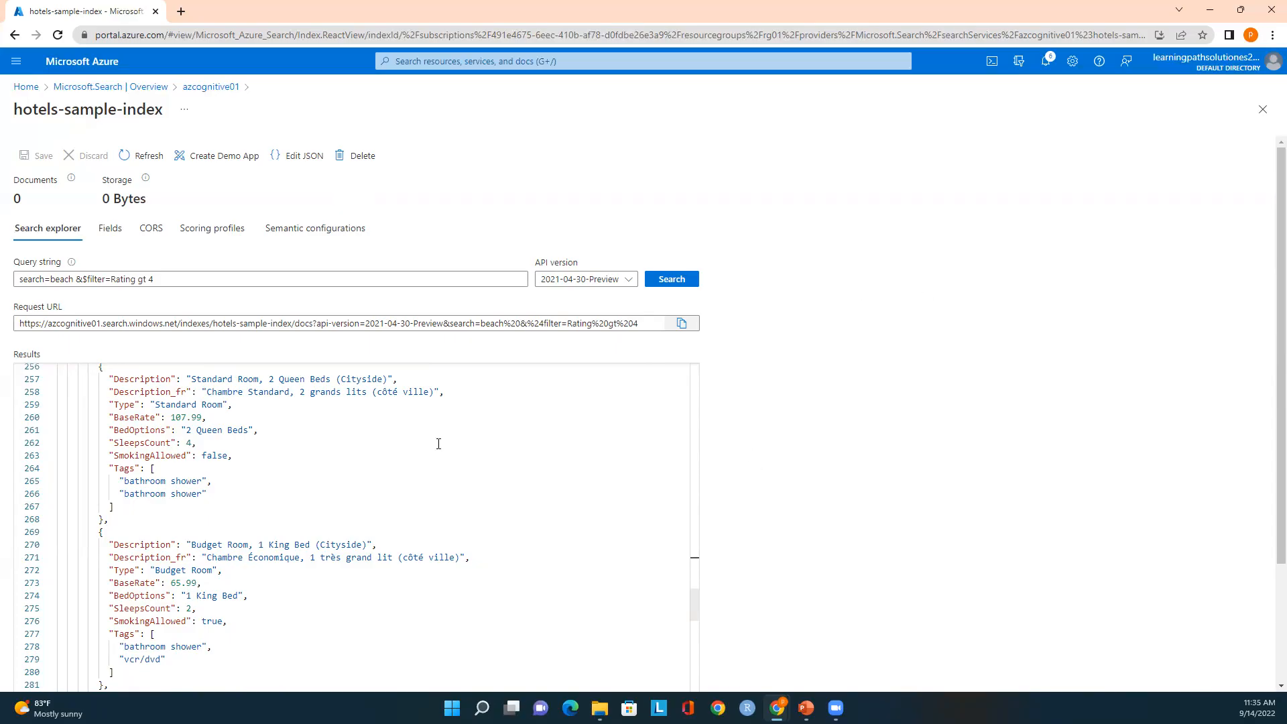
Return to the portal home page, reopen the azcognitive01 search service and show its list of indexes
{"action": "left_click", "coordinate": [26, 87]}
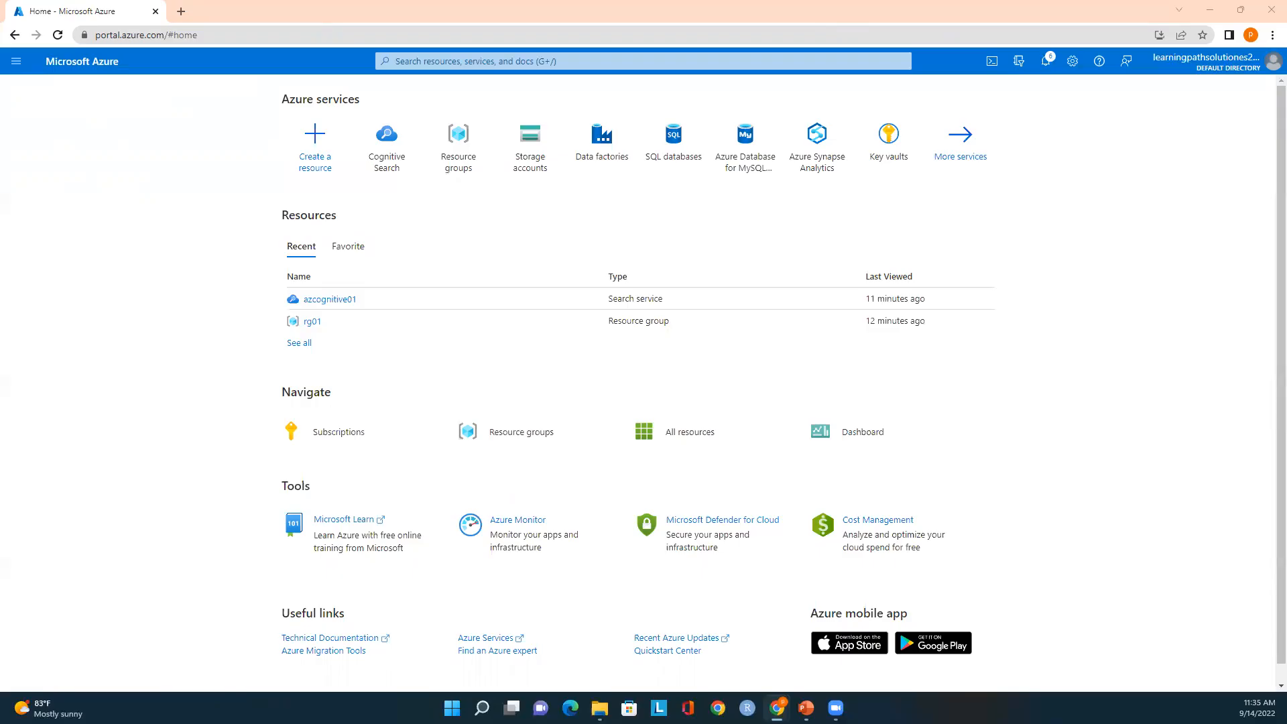
{"action": "left_click", "coordinate": [340, 299]}
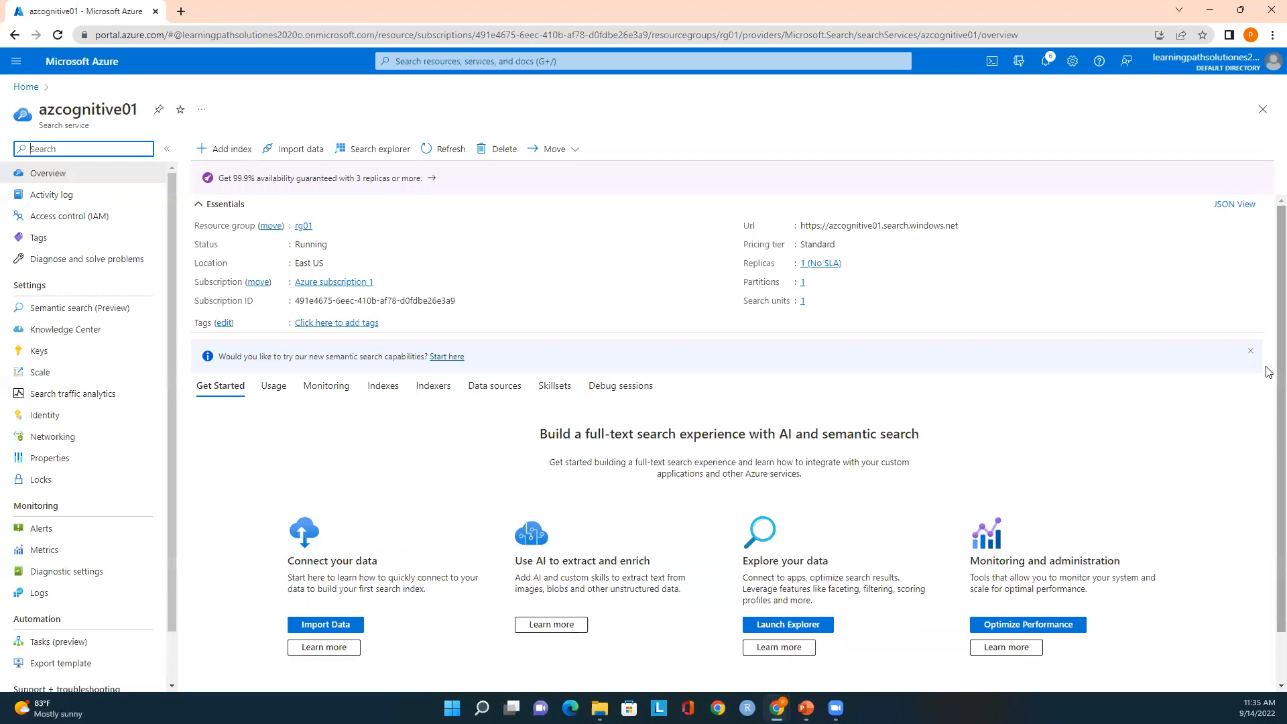
{"action": "left_click", "coordinate": [383, 386]}
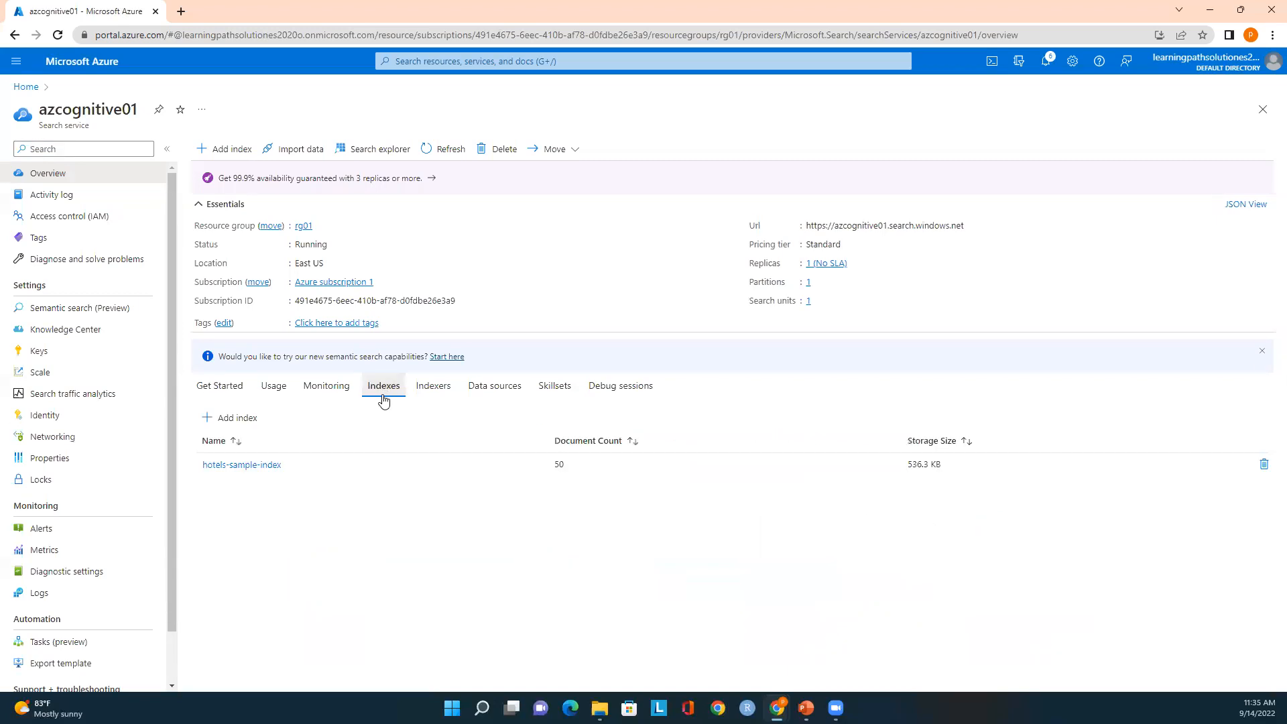